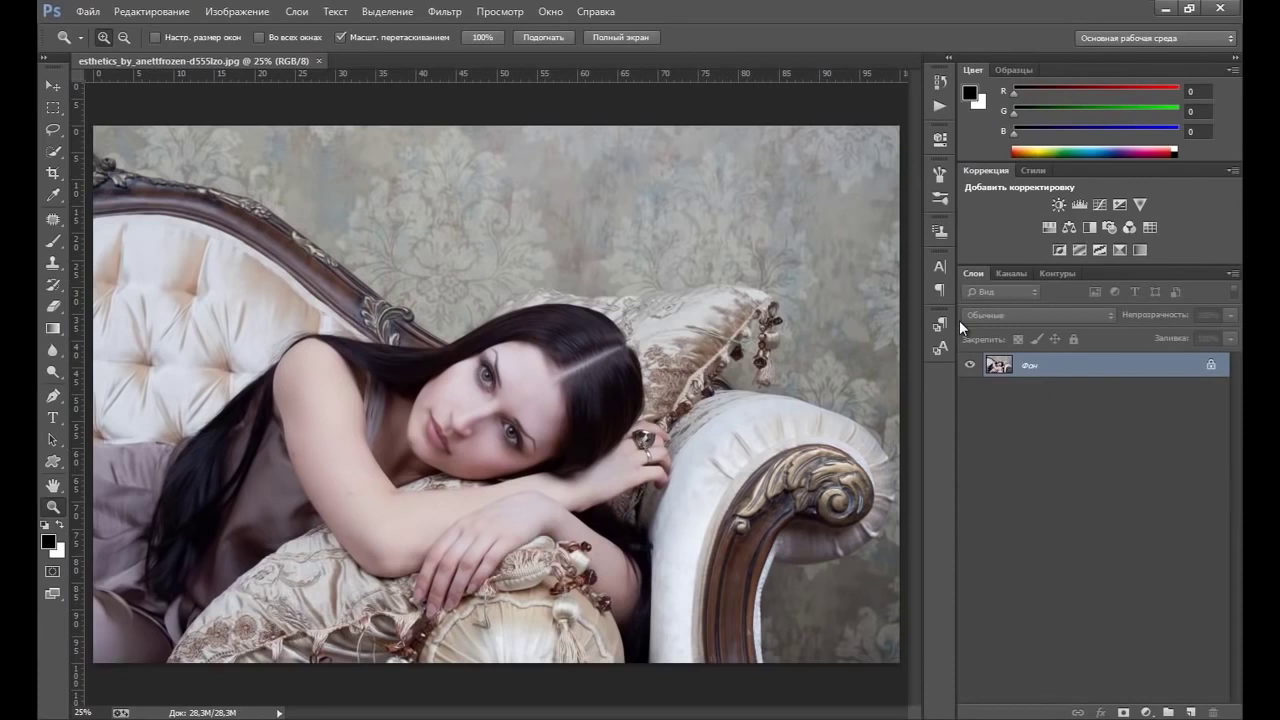
Duplicate the background into Слой 1 and bring up the Filter > Sharpen submenu
{"action": "key", "text": "ctrl+j"}
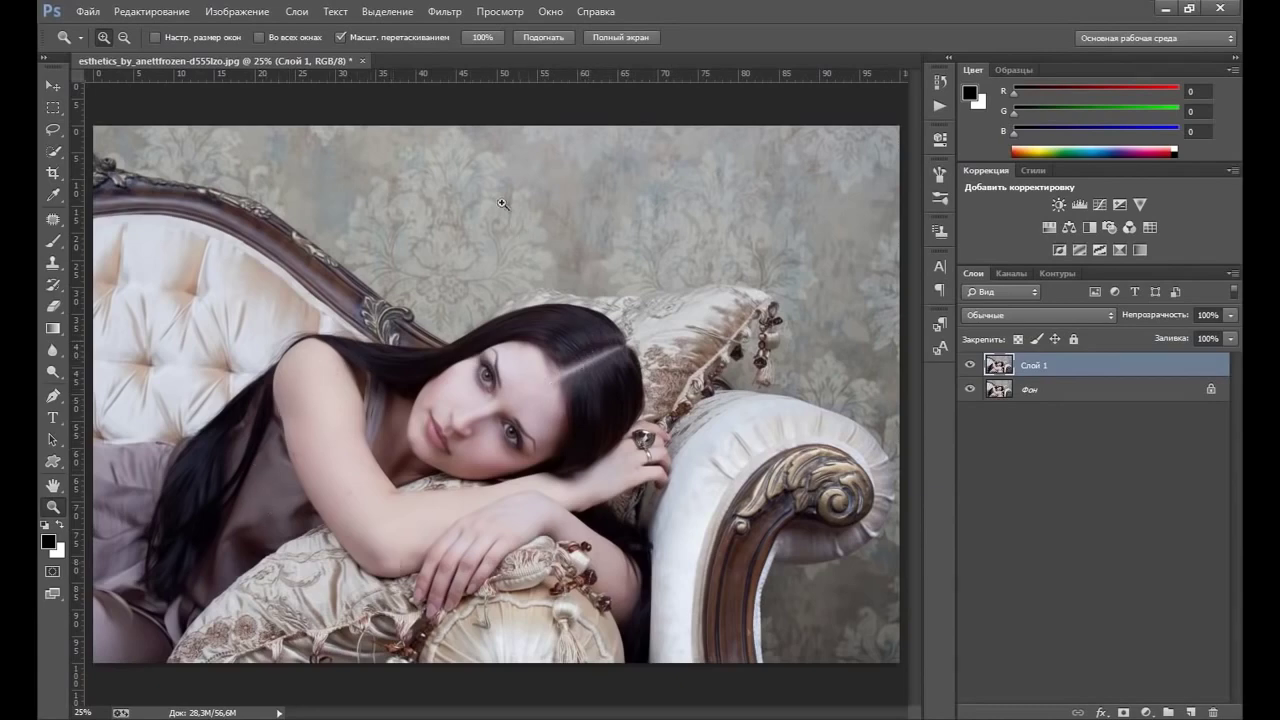
{"action": "left_click", "coordinate": [445, 12]}
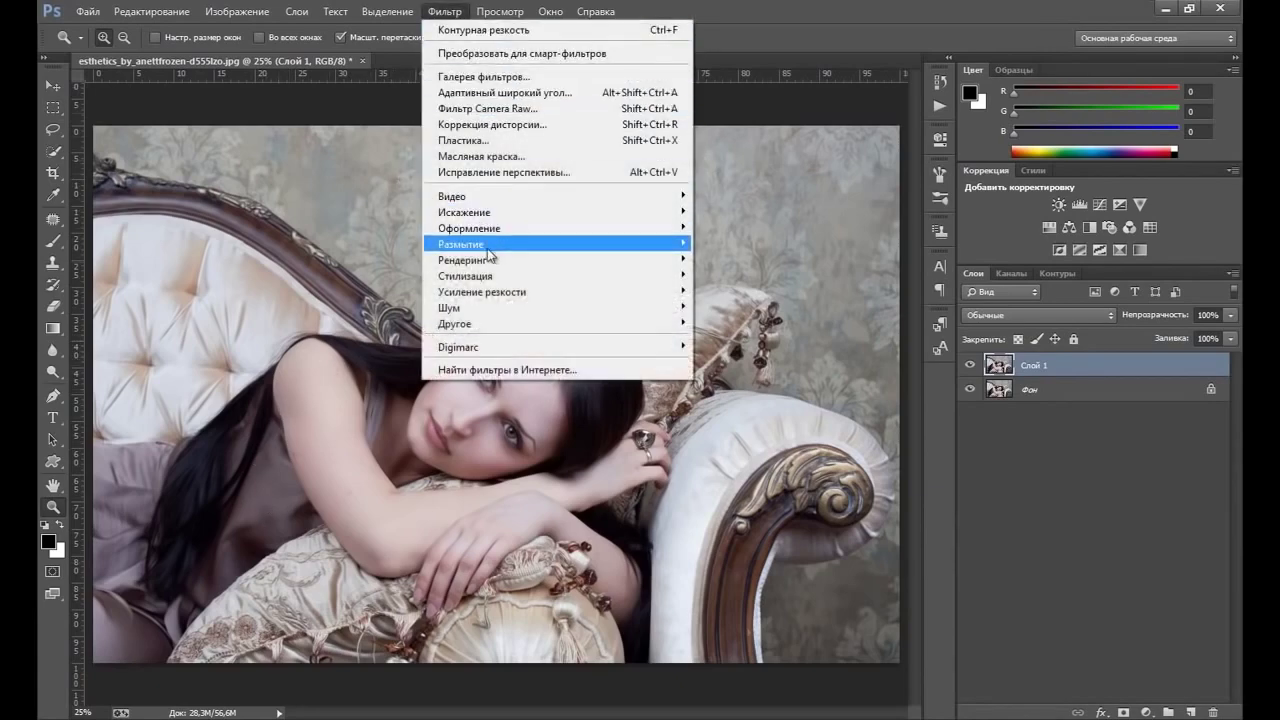
{"action": "mouse_move", "coordinate": [482, 292]}
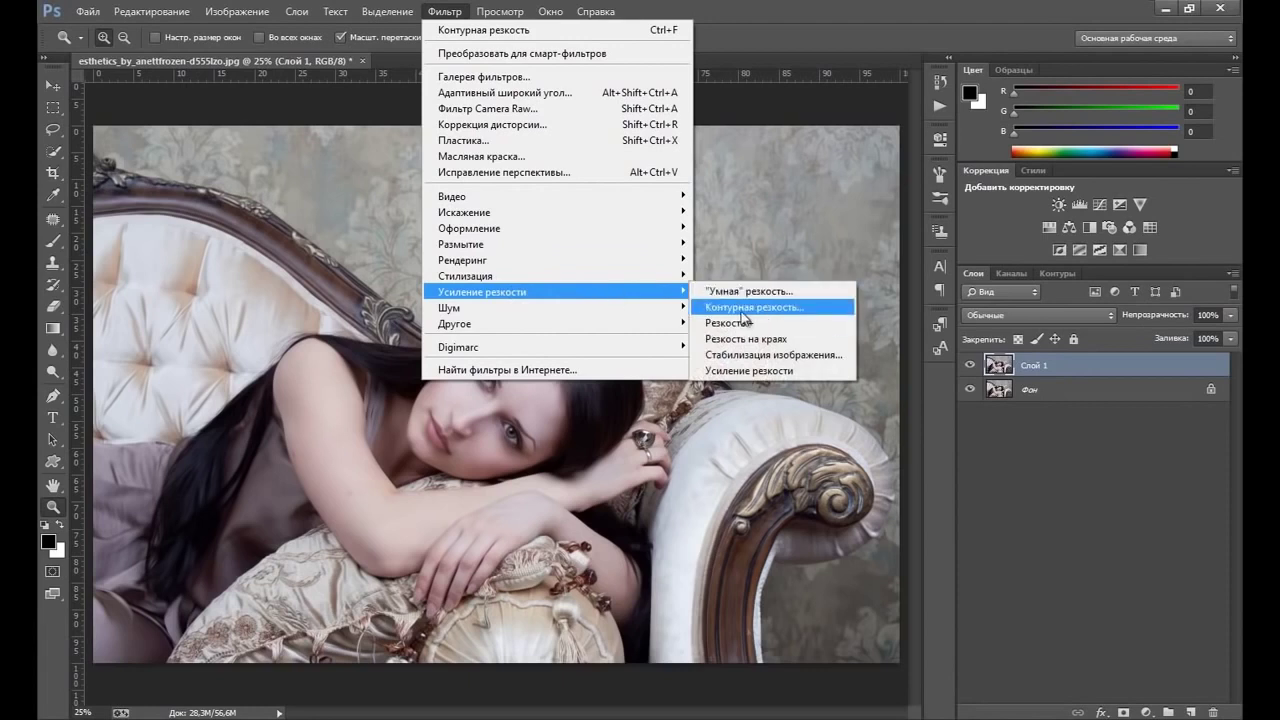
Apply Unsharp Mask to Слой 1 at 200% amount, 2-pixel radius, 0 threshold
{"action": "left_click", "coordinate": [745, 307]}
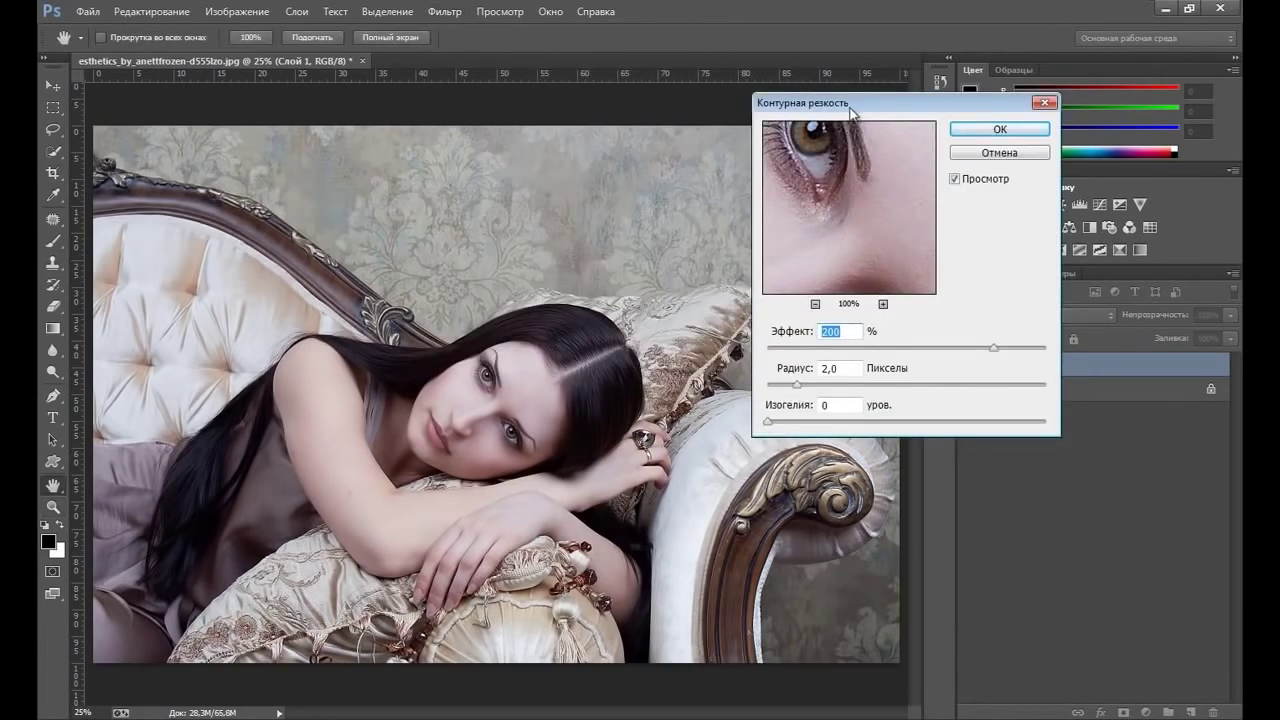
{"action": "left_click_drag", "start_coordinate": [848, 120], "coordinate": [830, 133]}
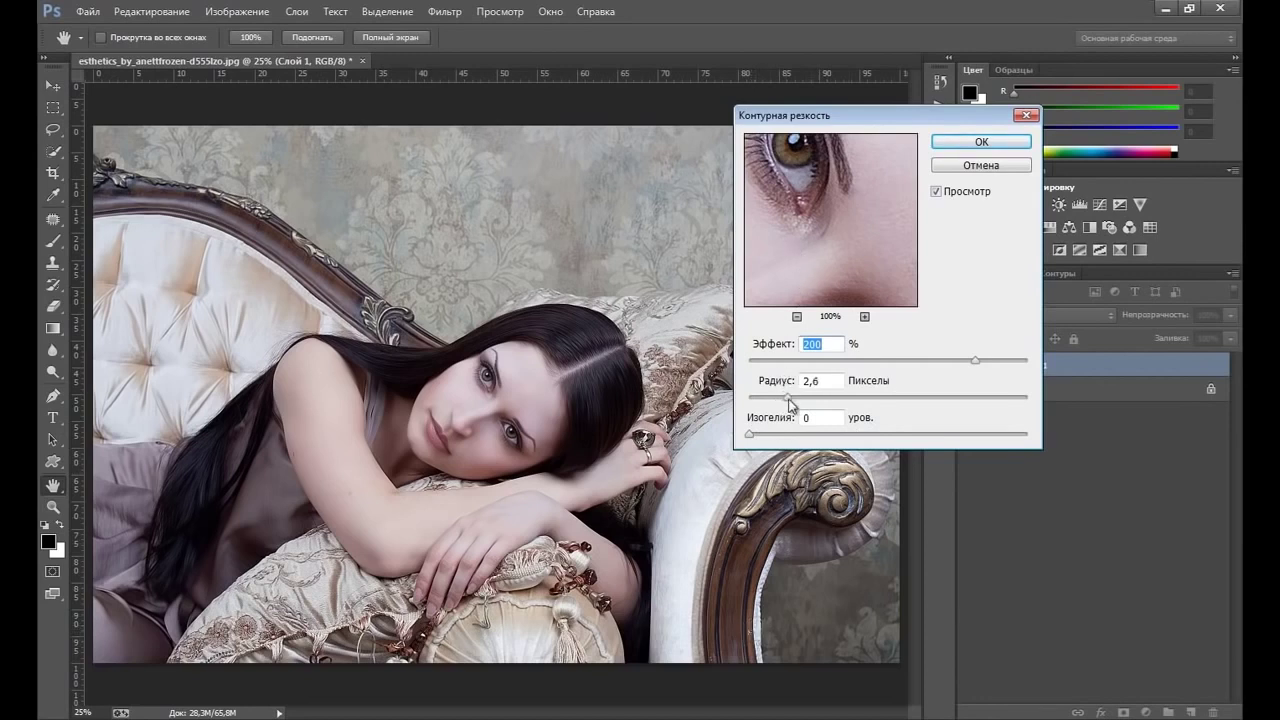
{"action": "mouse_move", "coordinate": [779, 397]}
{"action": "left_mouse_down"}
{"action": "mouse_move", "coordinate": [823, 401]}
{"action": "mouse_move", "coordinate": [782, 398]}
{"action": "left_mouse_up"}
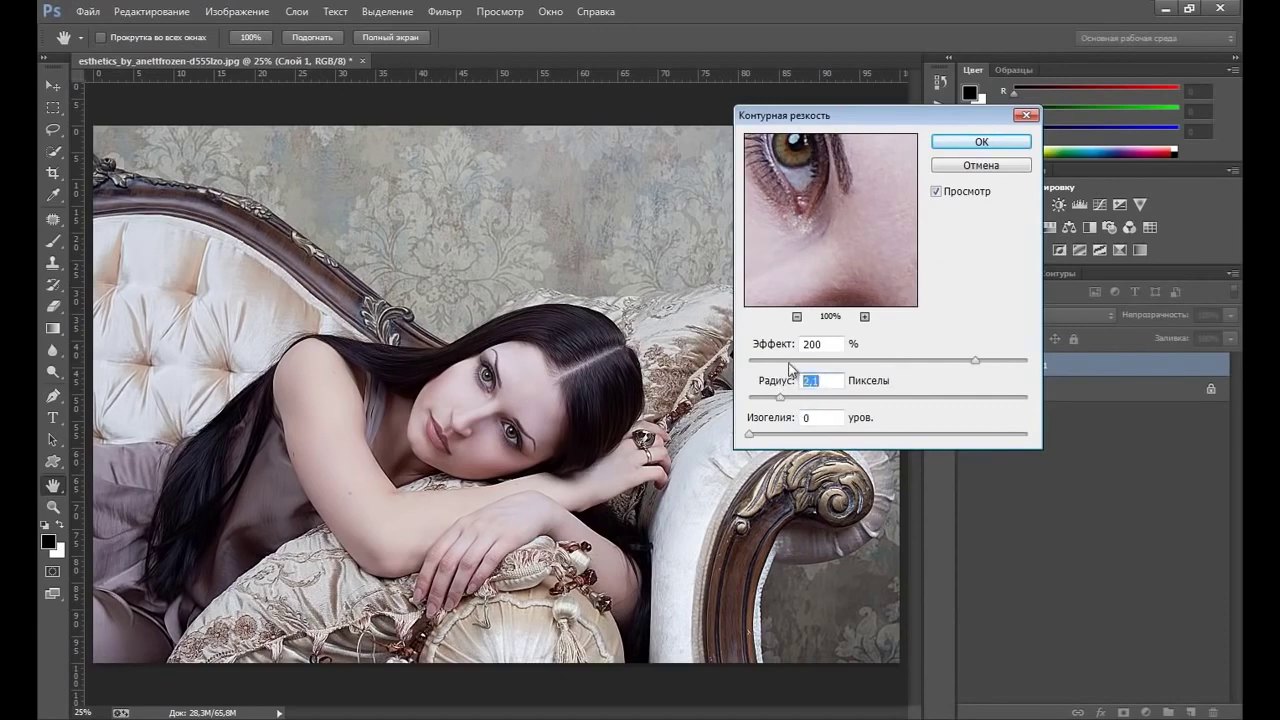
{"action": "type", "text": "2"}
{"action": "left_click_drag", "start_coordinate": [874, 118], "coordinate": [865, 112]}
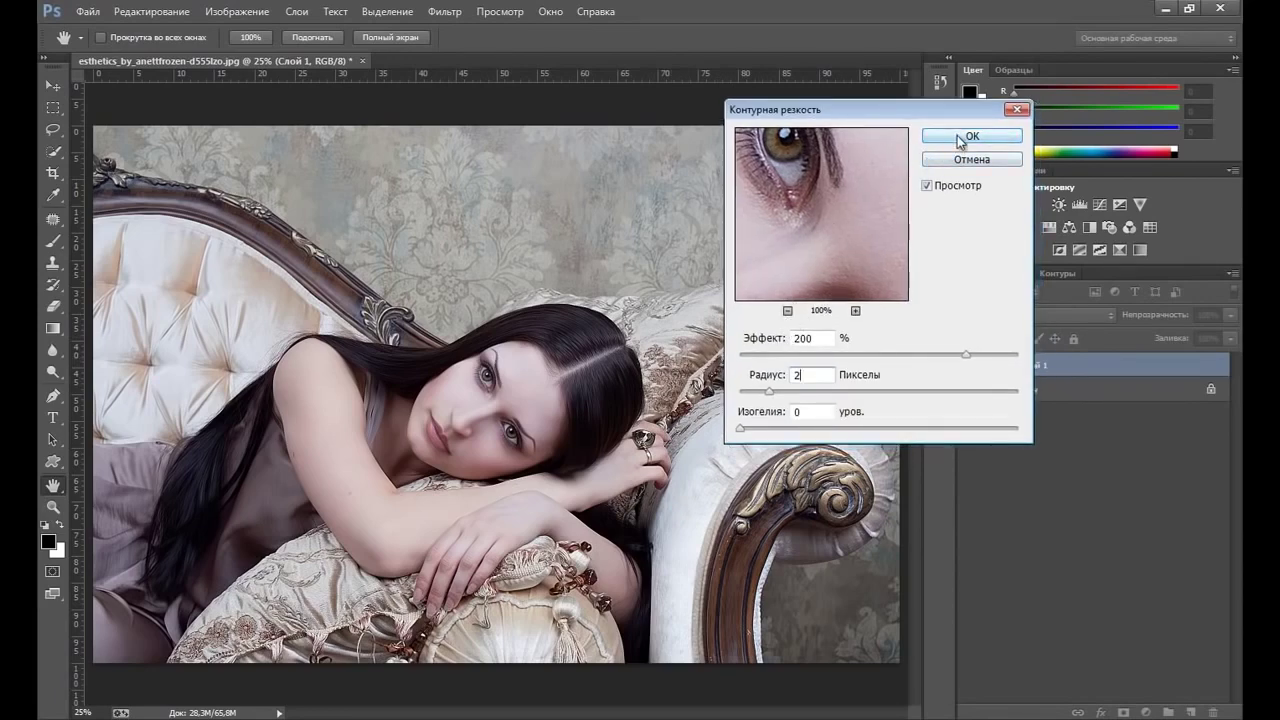
{"action": "left_click", "coordinate": [956, 140]}
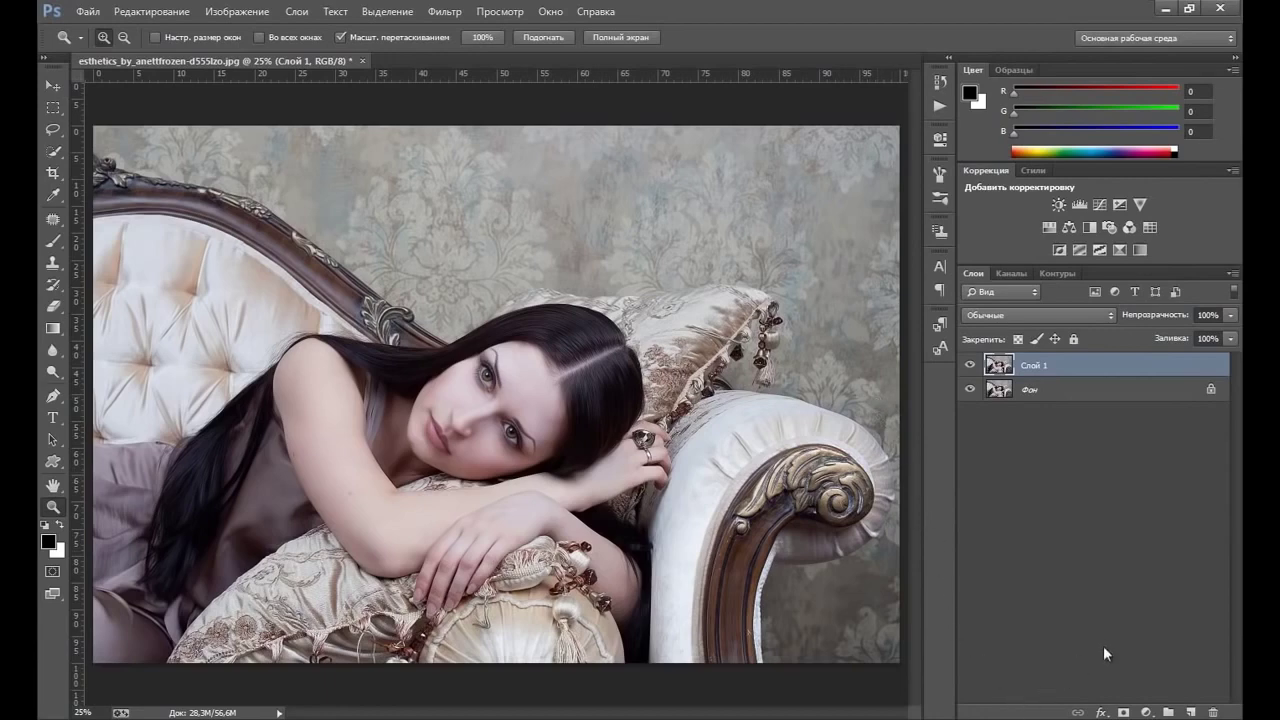
Add a Black & White adjustment layer, auto-balanced to Yellows 54 and Cyans 57
{"action": "left_click", "coordinate": [1147, 713]}
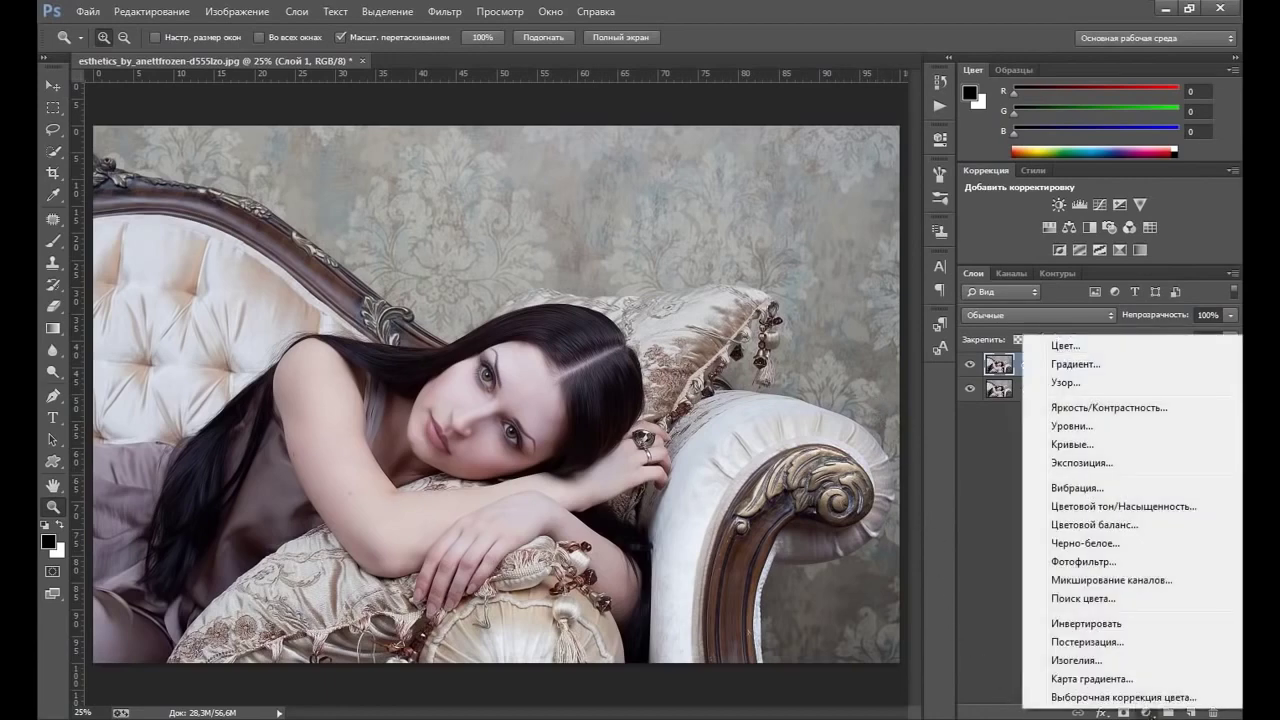
{"action": "left_click", "coordinate": [1085, 545]}
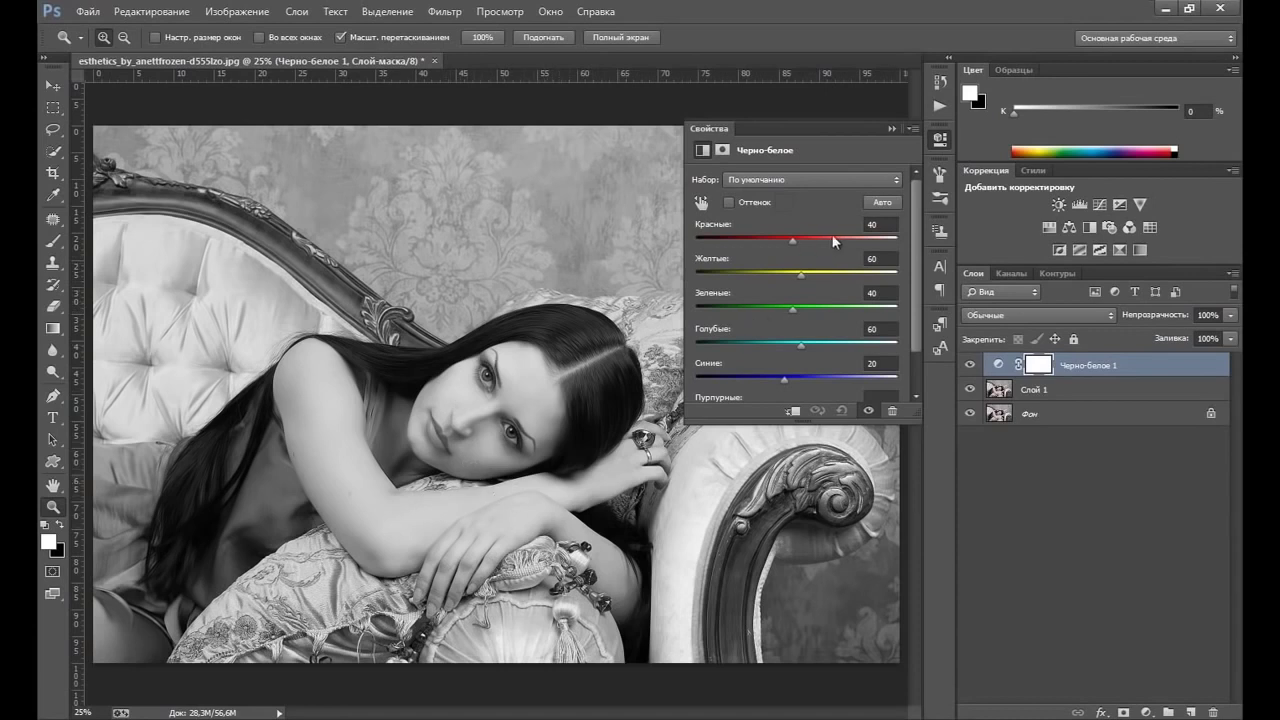
{"action": "left_click_drag", "start_coordinate": [792, 238], "coordinate": [807, 269]}
{"action": "left_click_drag", "start_coordinate": [796, 307], "coordinate": [761, 303]}
{"action": "mouse_move", "coordinate": [801, 344]}
{"action": "left_mouse_down"}
{"action": "mouse_move", "coordinate": [782, 342]}
{"action": "mouse_move", "coordinate": [796, 380]}
{"action": "left_mouse_up"}
{"action": "left_click", "coordinate": [886, 203]}
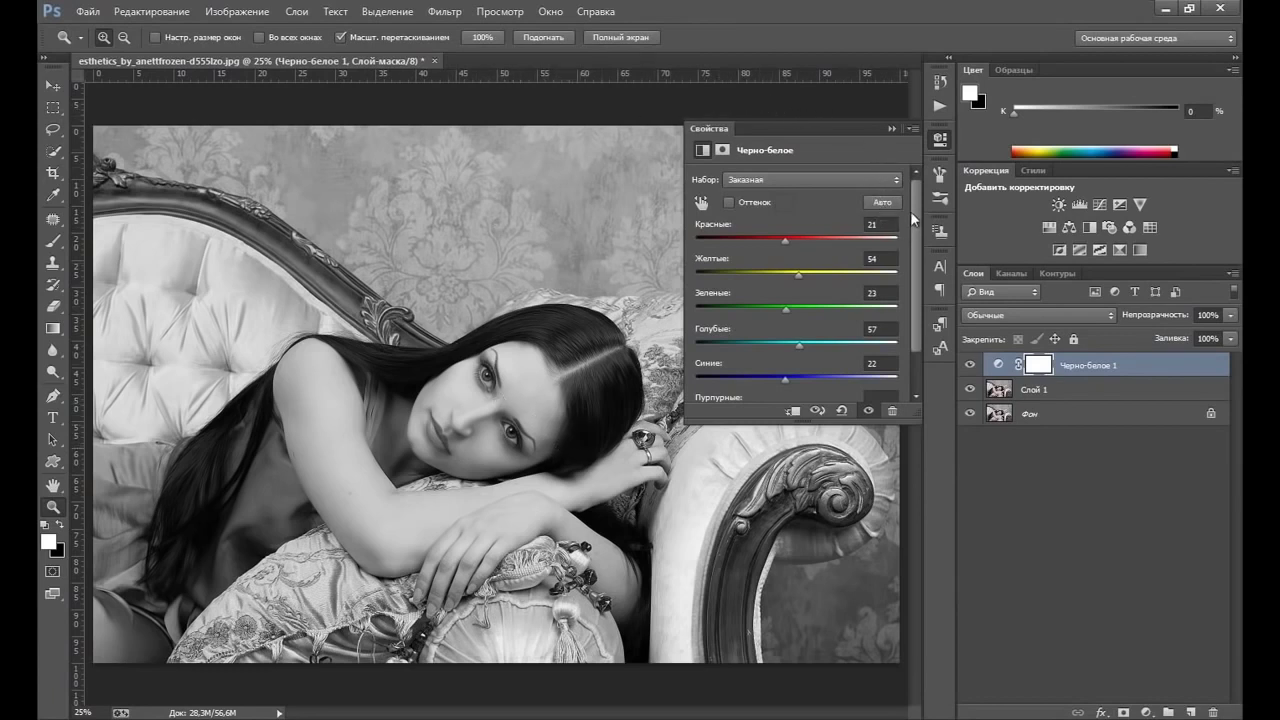
{"action": "left_click_drag", "start_coordinate": [913, 197], "coordinate": [916, 205]}
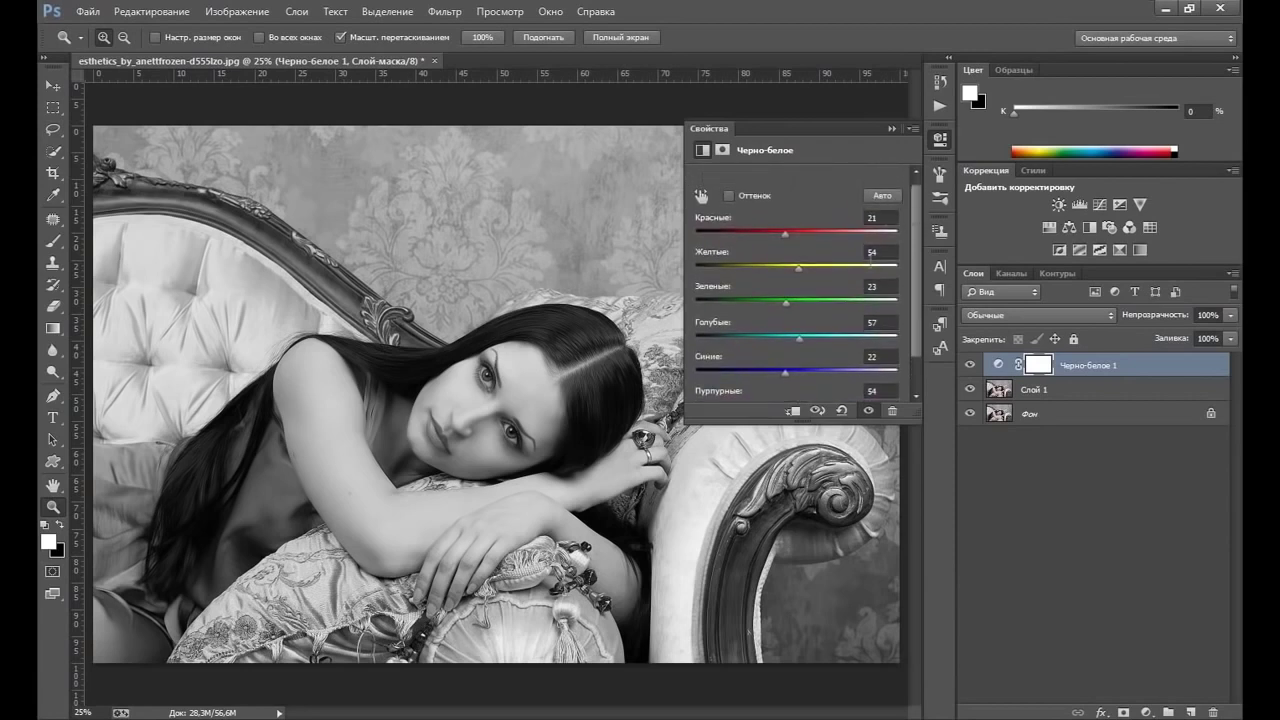
{"action": "left_click", "coordinate": [891, 128]}
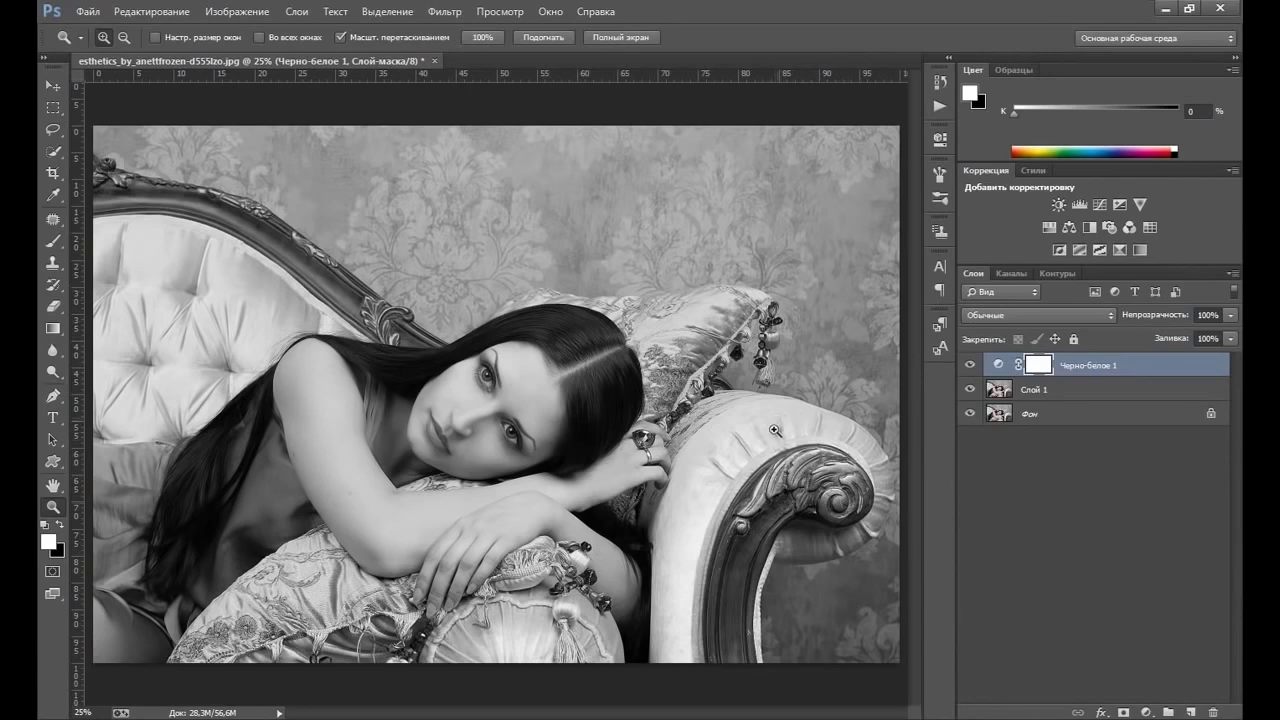
Add a Curves layer and raise the red highlights while lowering red shadows
{"action": "left_click", "coordinate": [1146, 712]}
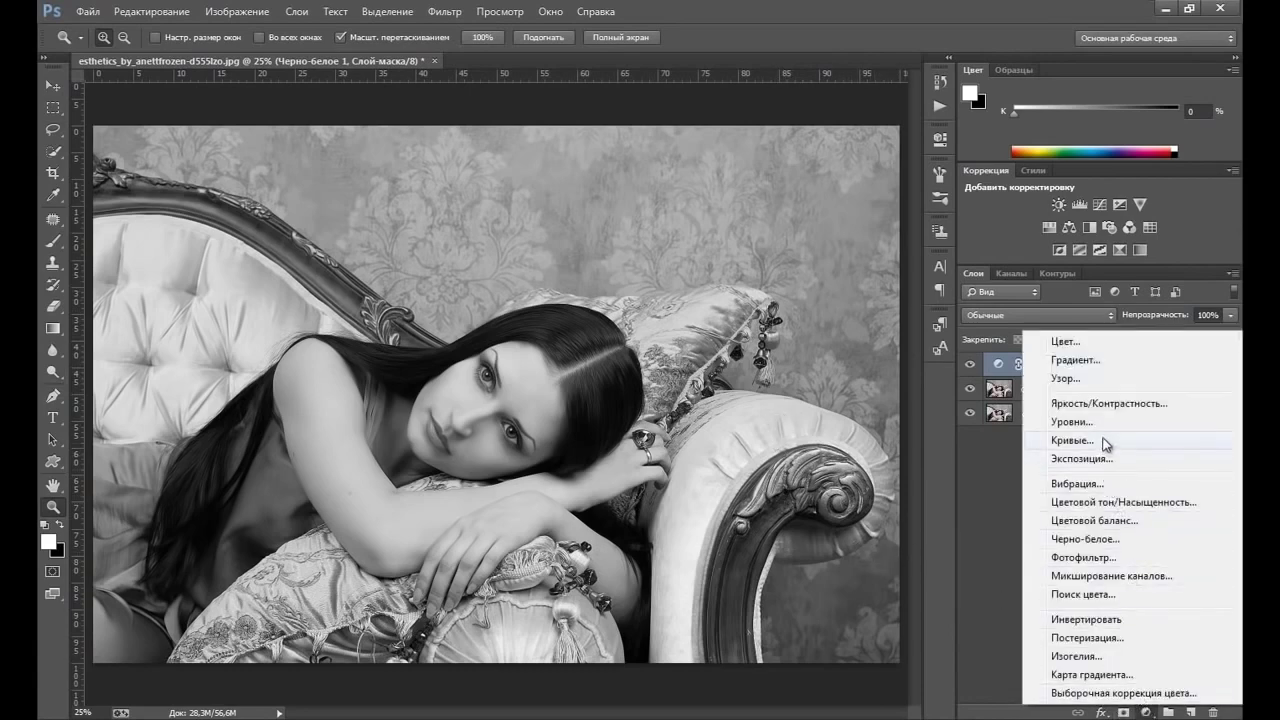
{"action": "left_click", "coordinate": [1100, 440]}
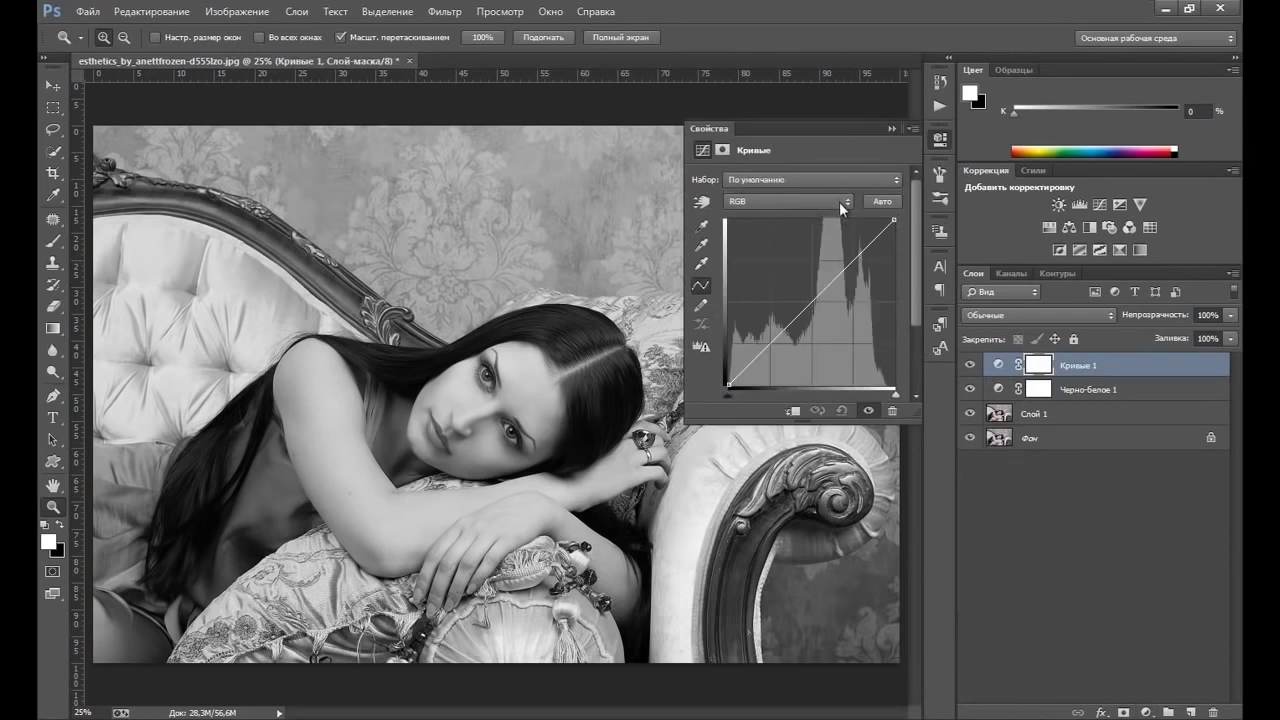
{"action": "left_click", "coordinate": [839, 202]}
{"action": "left_click", "coordinate": [815, 232]}
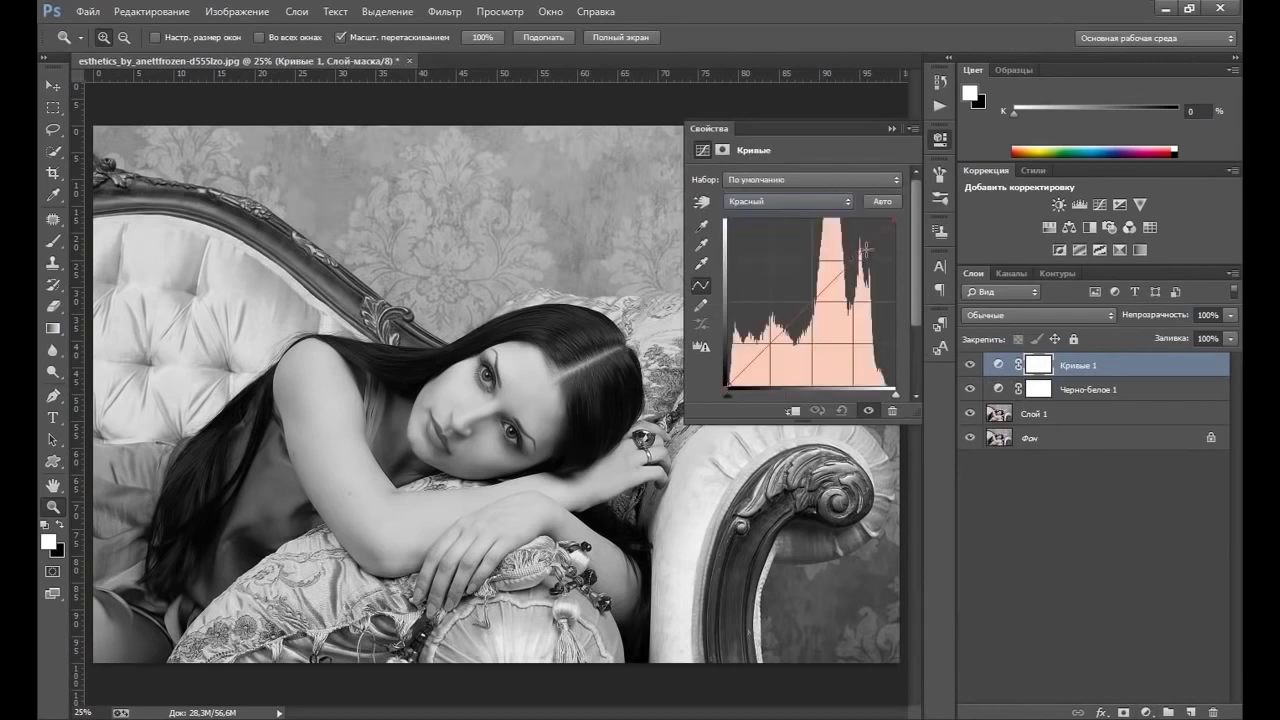
{"action": "left_click_drag", "start_coordinate": [858, 253], "coordinate": [850, 232]}
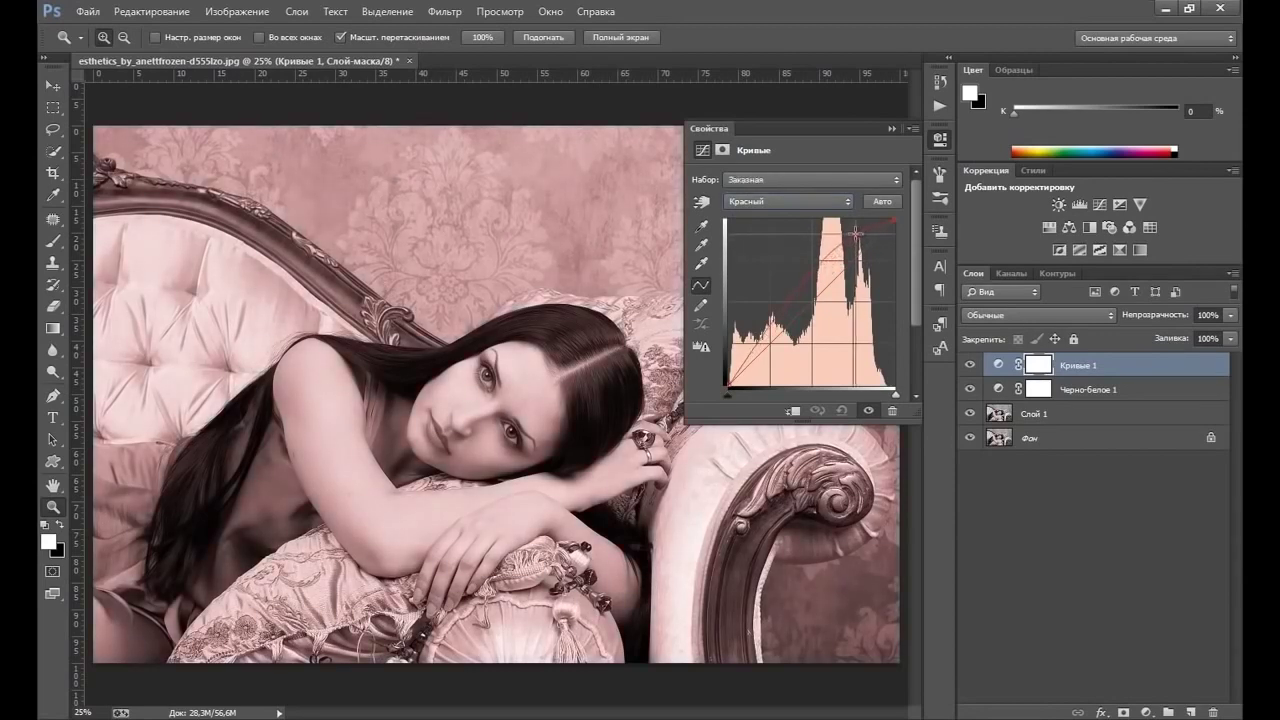
{"action": "left_click_drag", "start_coordinate": [762, 343], "coordinate": [762, 360]}
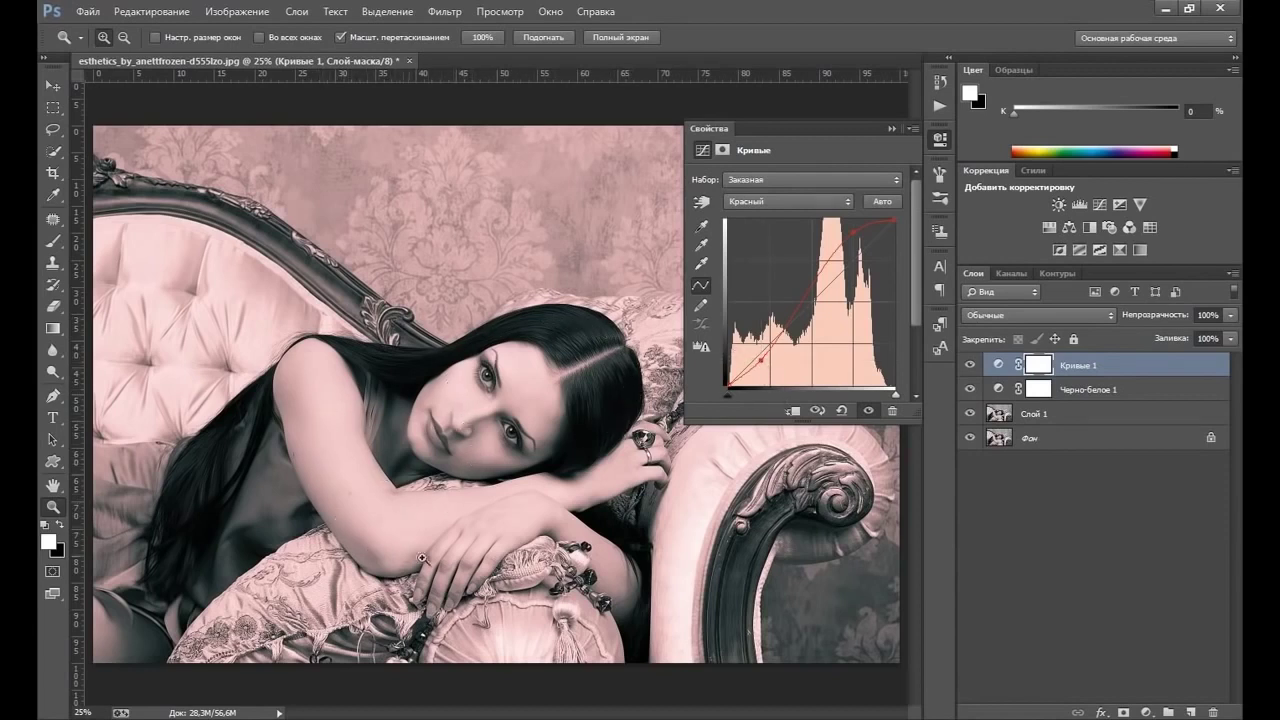
Raise the green curve's highlights and lower its shadows toward sepia
{"action": "left_click", "coordinate": [839, 202]}
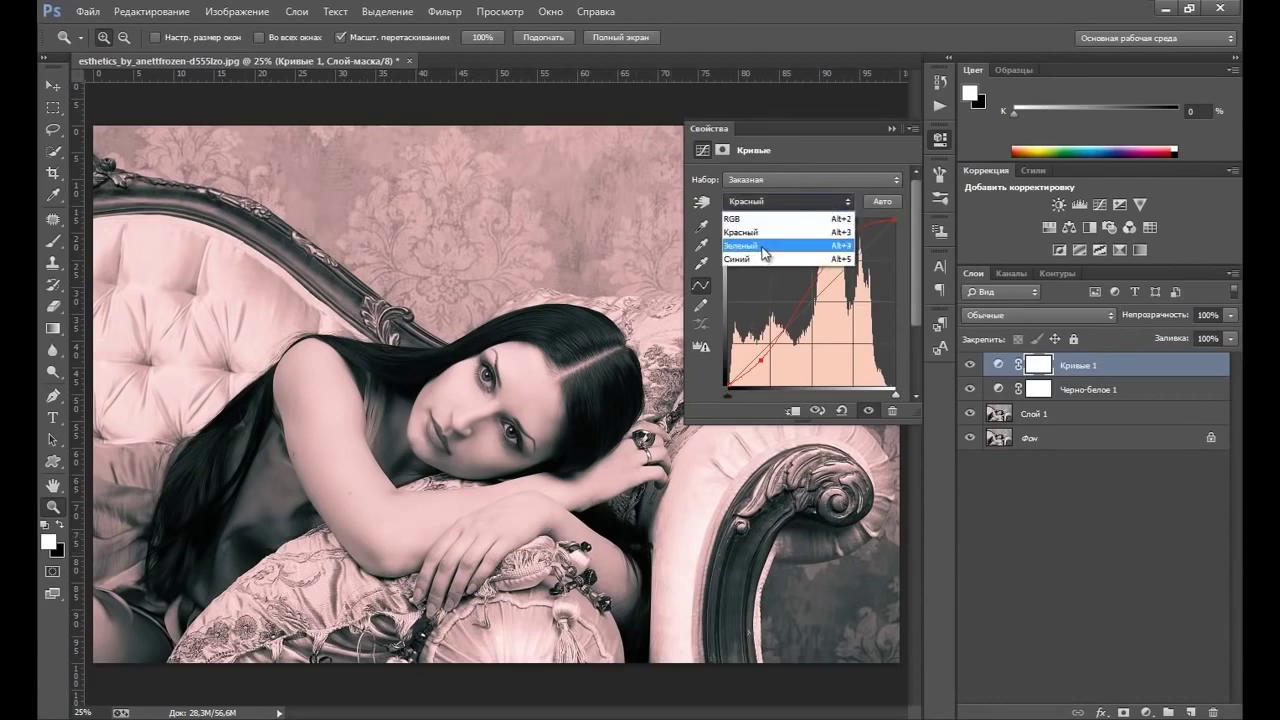
{"action": "left_click", "coordinate": [766, 252]}
{"action": "left_click_drag", "start_coordinate": [862, 247], "coordinate": [857, 238]}
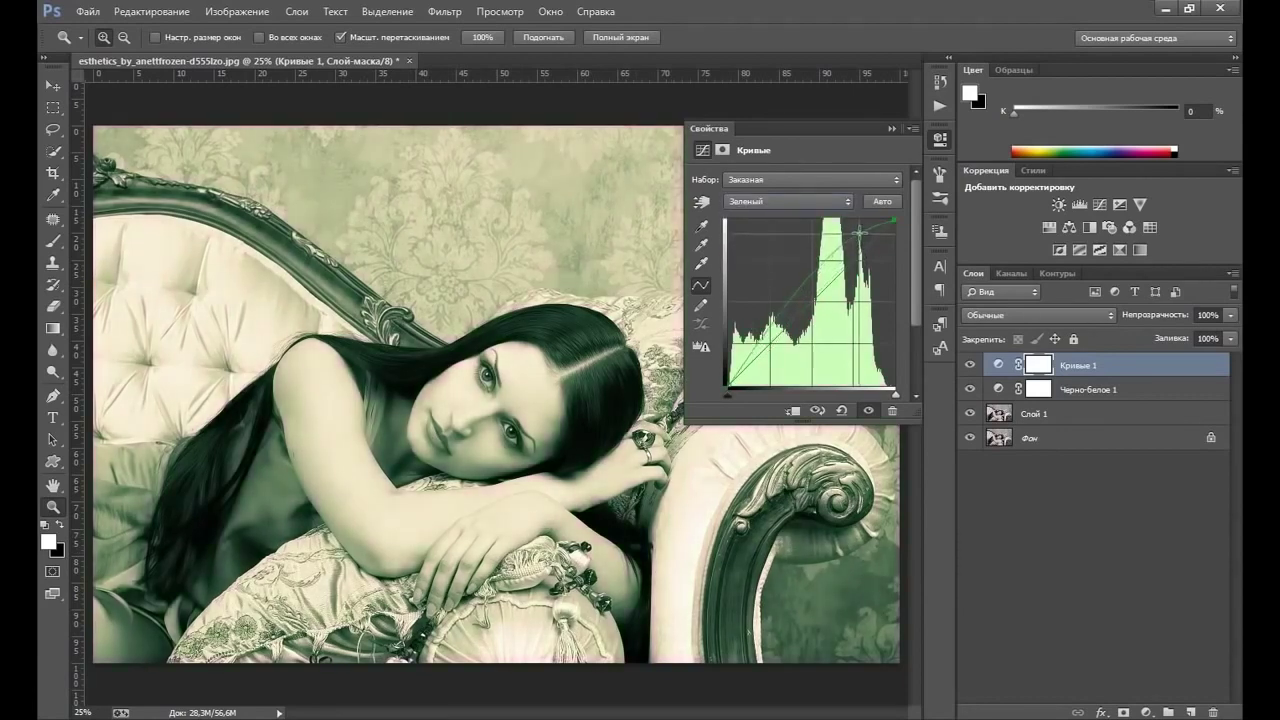
{"action": "left_click_drag", "start_coordinate": [755, 346], "coordinate": [760, 362]}
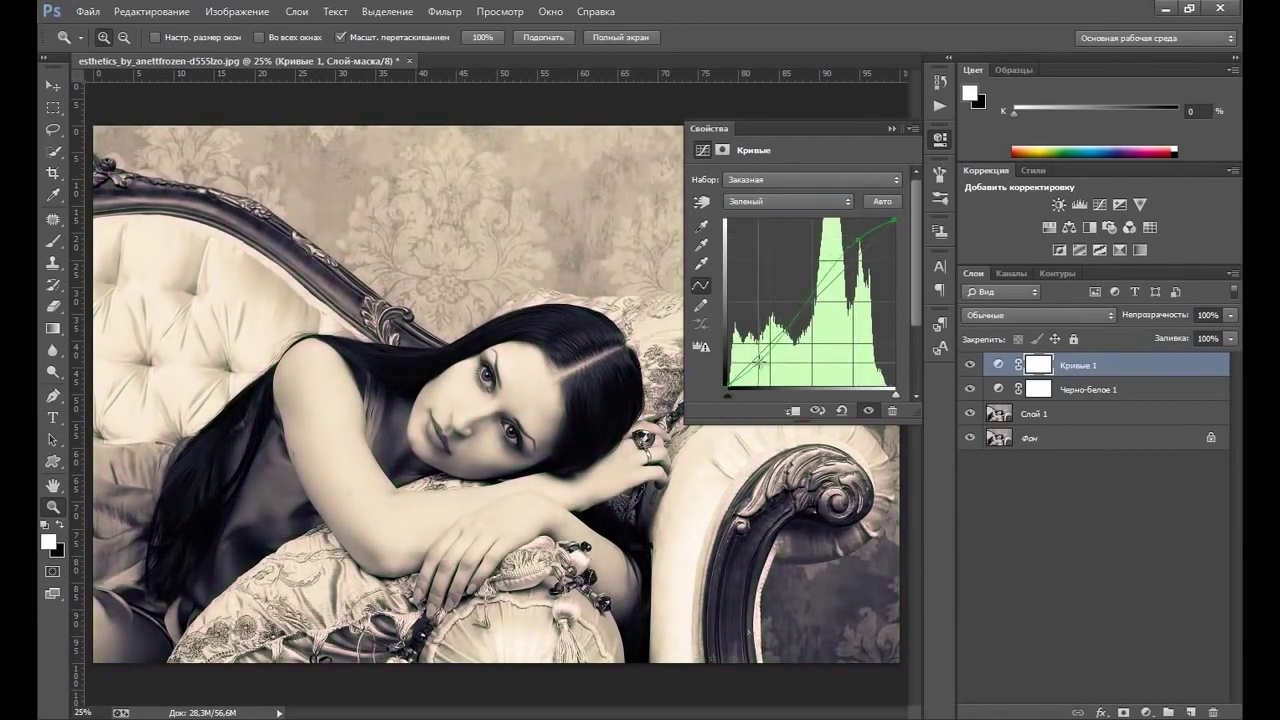
{"action": "left_click", "coordinate": [860, 240]}
Bend the blue channel curve down with highlight and shadow points to warm the image
{"action": "left_click", "coordinate": [825, 204]}
{"action": "left_click", "coordinate": [791, 259]}
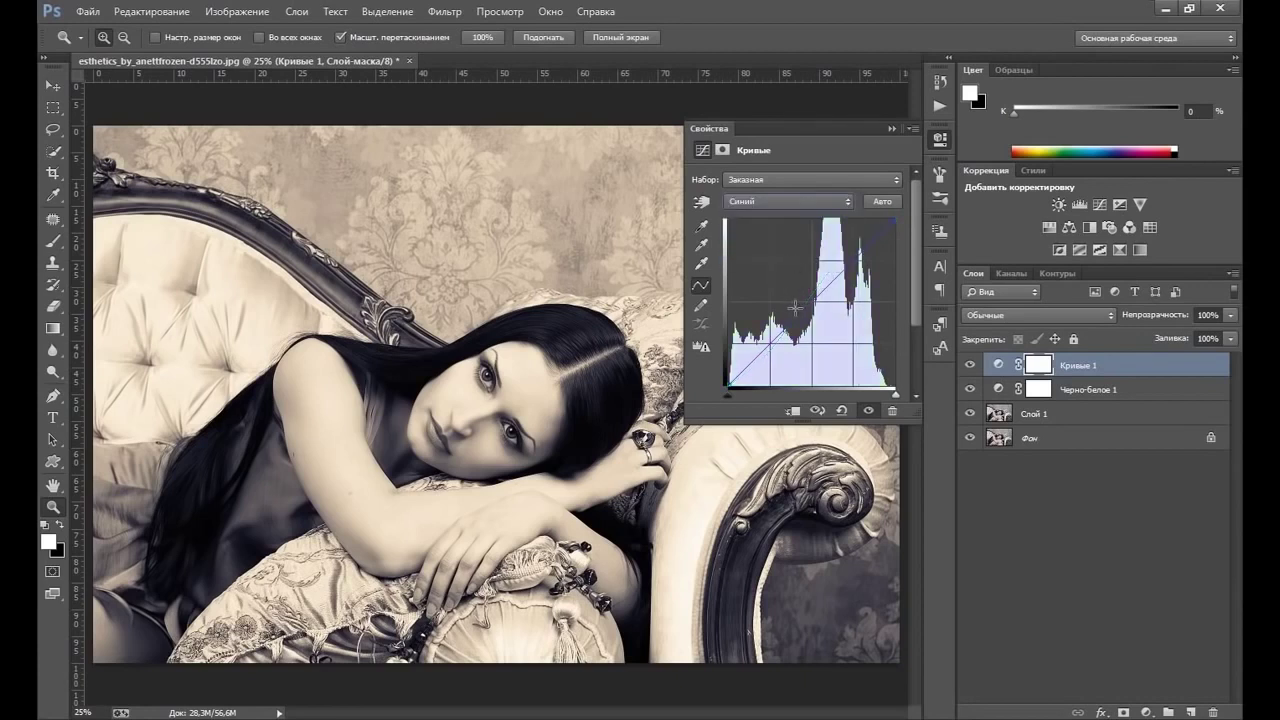
{"action": "left_click_drag", "start_coordinate": [804, 309], "coordinate": [806, 316]}
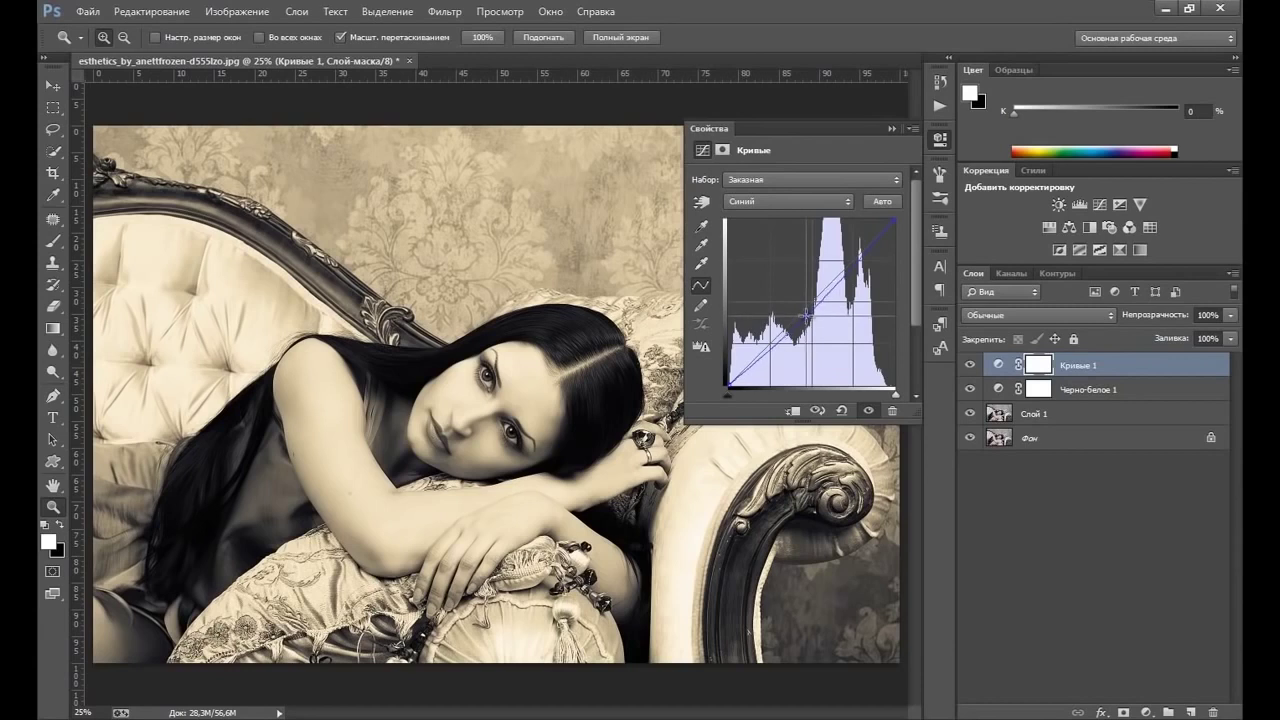
{"action": "left_click_drag", "start_coordinate": [806, 316], "coordinate": [794, 324]}
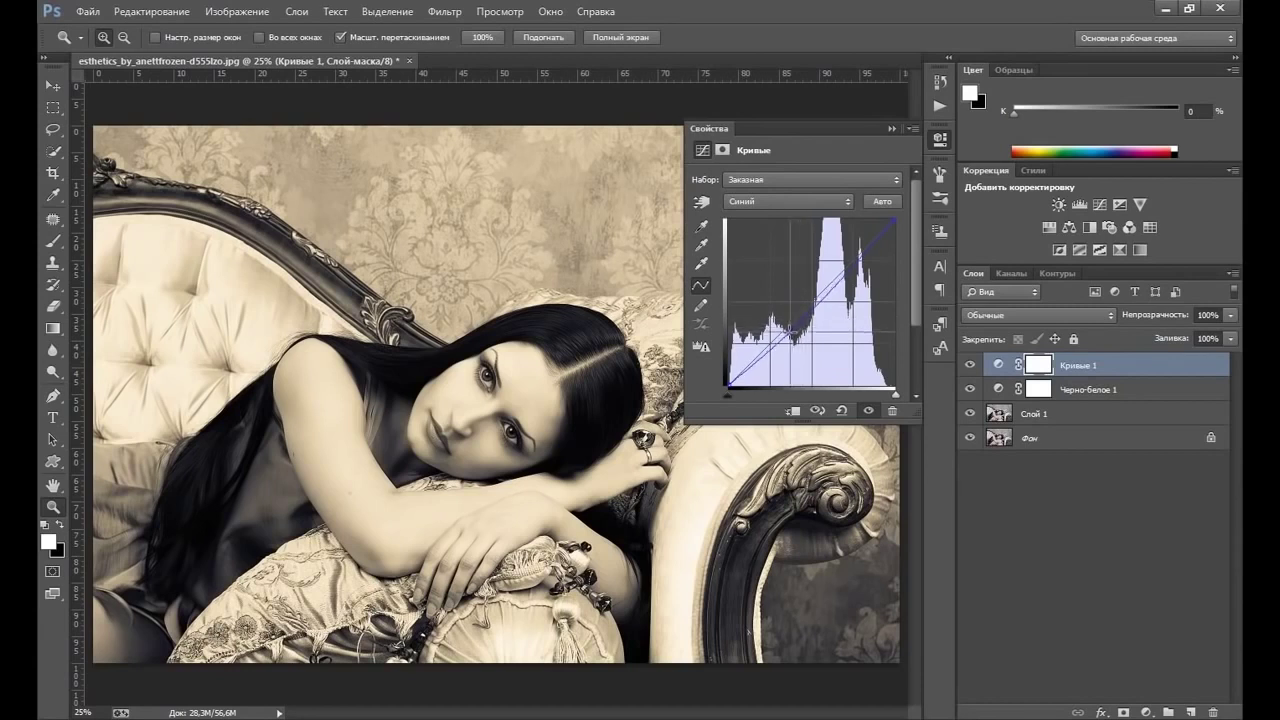
{"action": "left_click", "coordinate": [840, 276]}
{"action": "left_click_drag", "start_coordinate": [840, 277], "coordinate": [837, 273]}
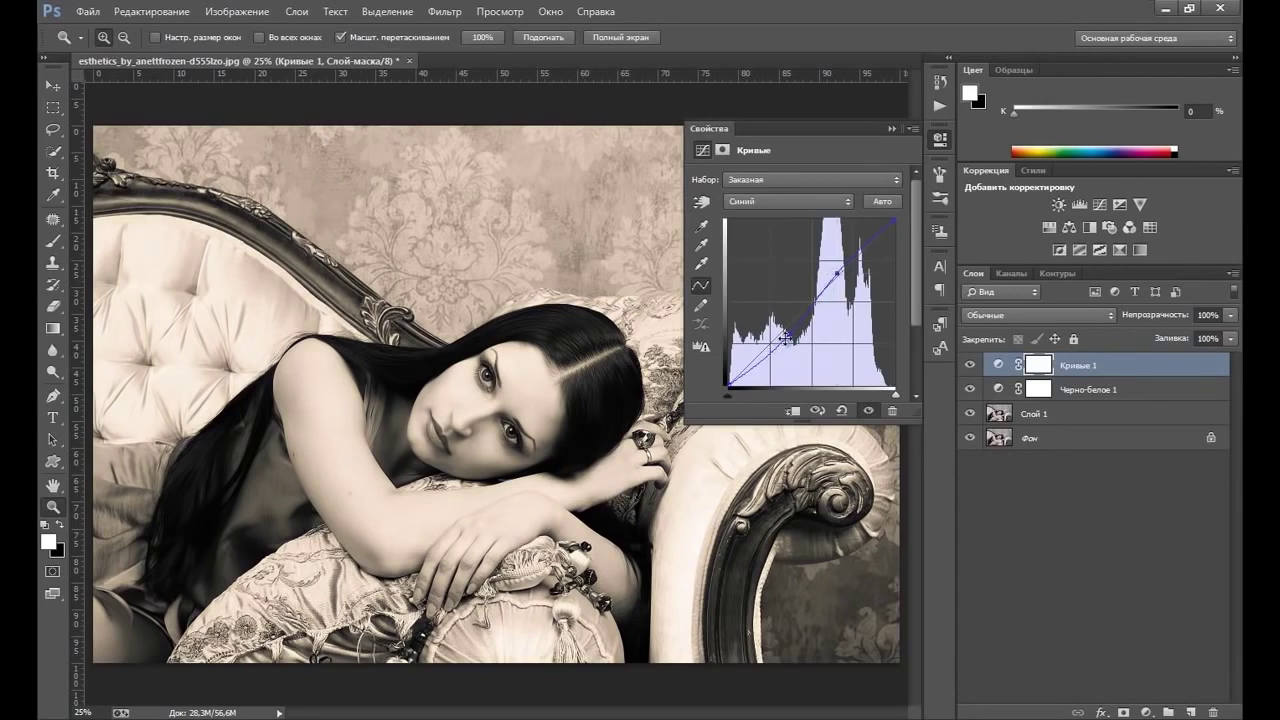
{"action": "left_click_drag", "start_coordinate": [787, 338], "coordinate": [771, 349]}
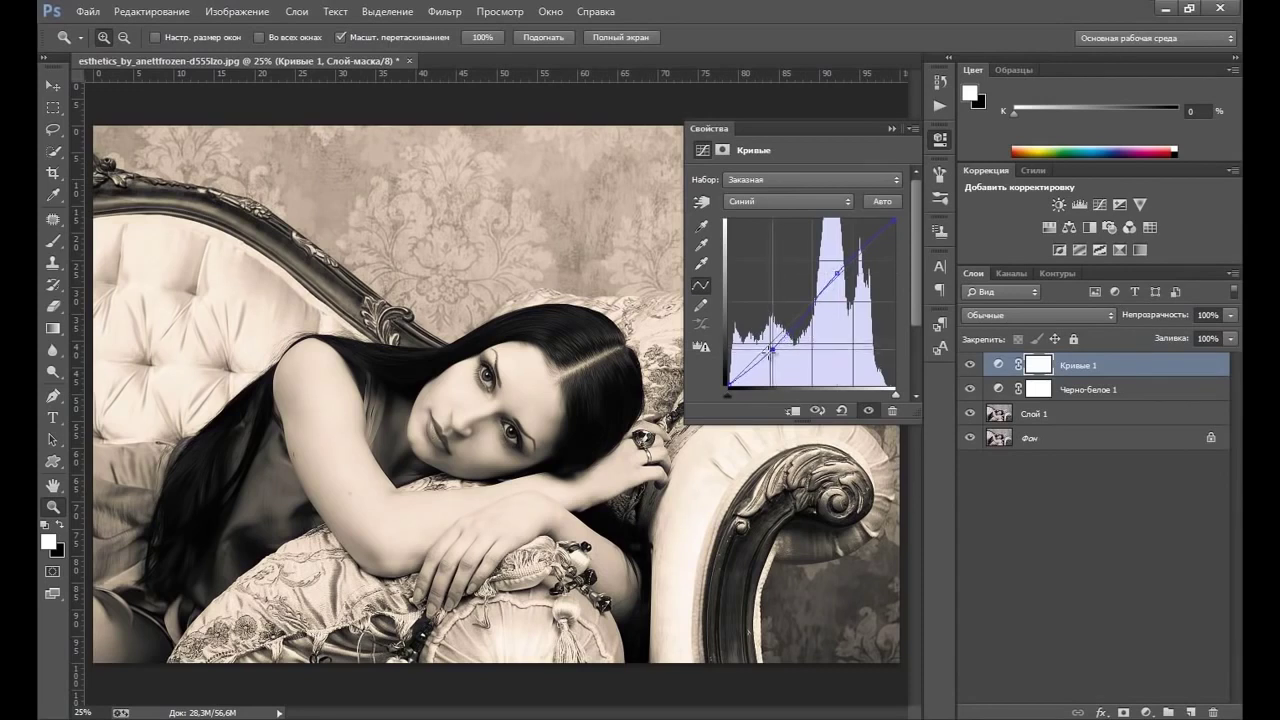
{"action": "left_click_drag", "start_coordinate": [771, 349], "coordinate": [773, 354]}
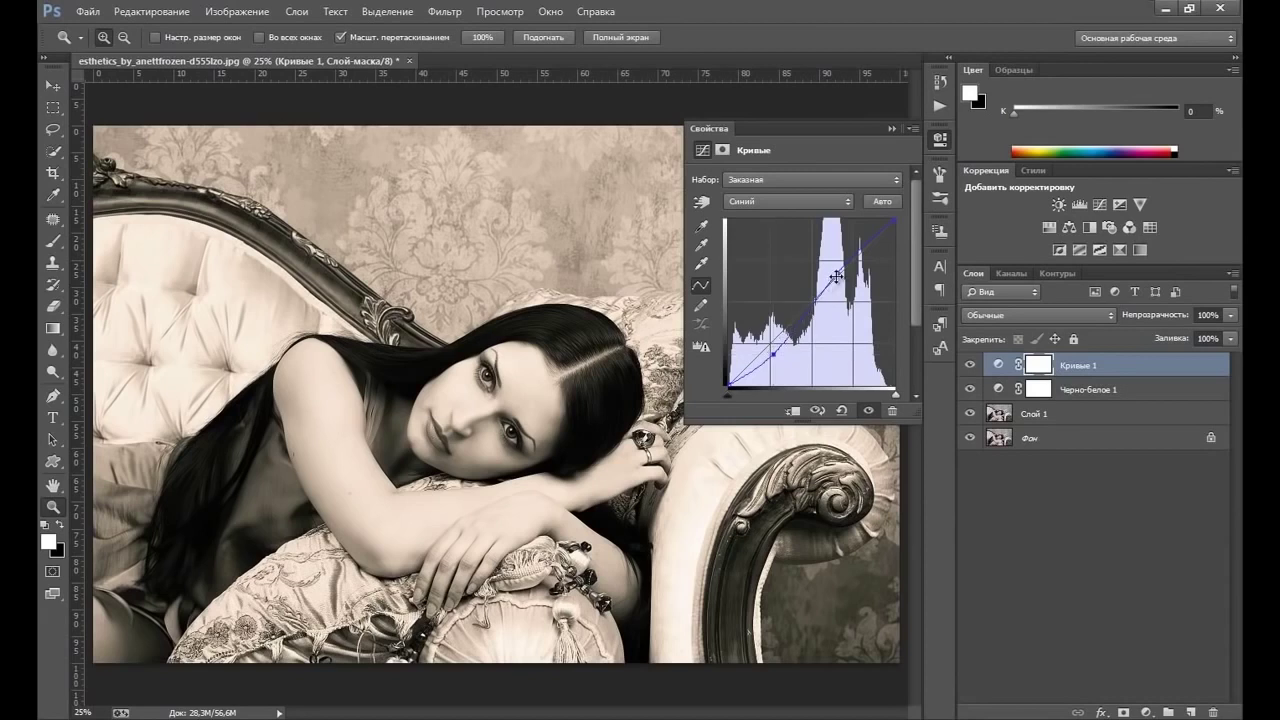
{"action": "left_click_drag", "start_coordinate": [836, 276], "coordinate": [841, 269]}
{"action": "left_click_drag", "start_coordinate": [770, 357], "coordinate": [768, 362]}
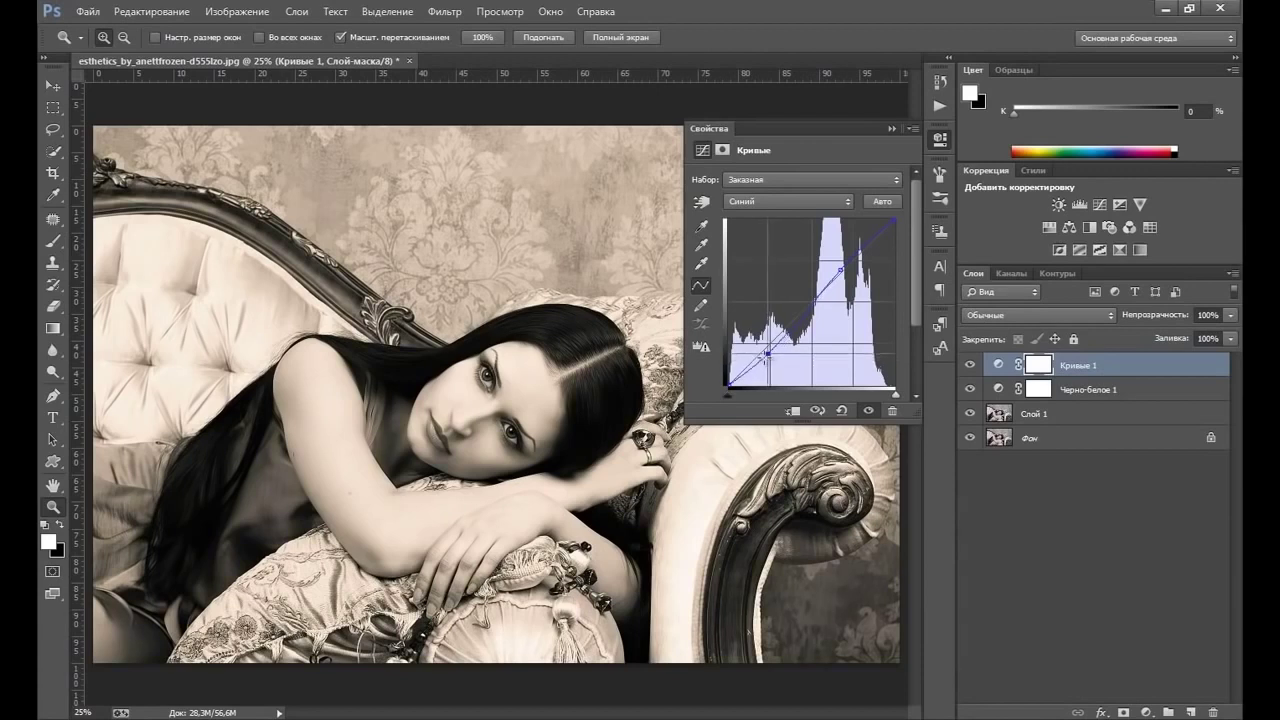
{"action": "left_click_drag", "start_coordinate": [770, 363], "coordinate": [767, 358]}
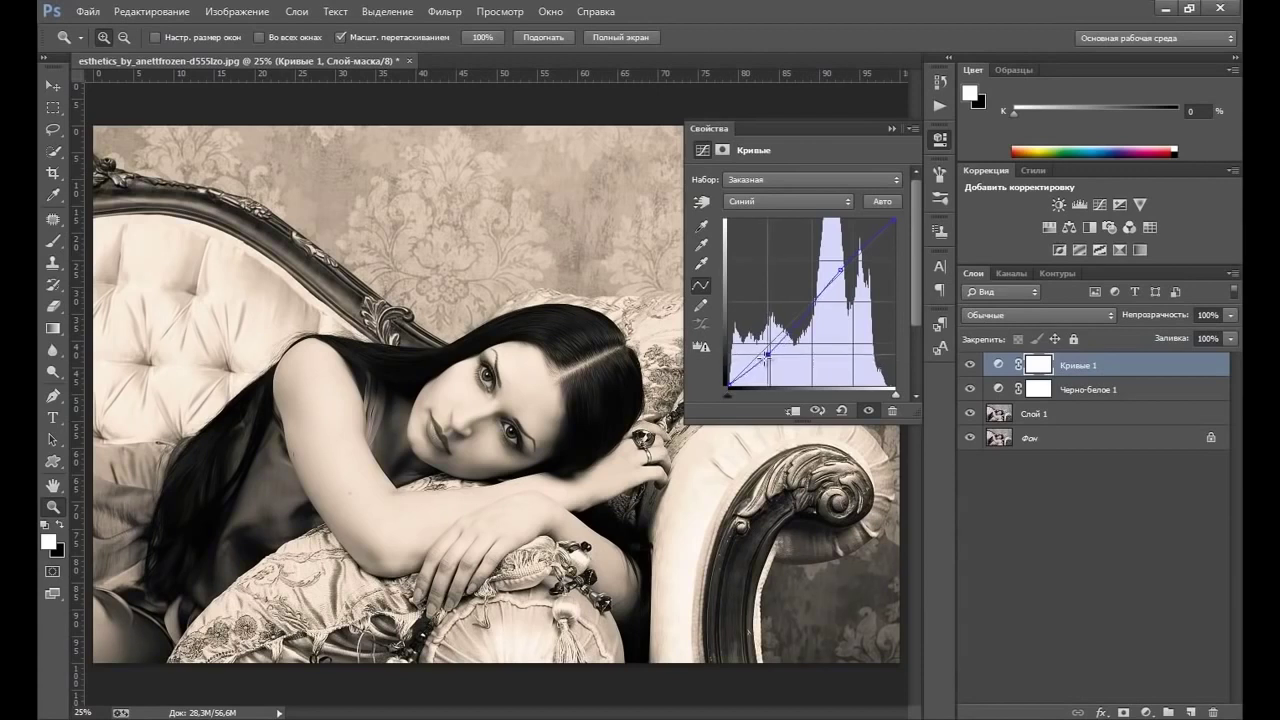
Pull the green and red curves' highlights and shadows down slightly
{"action": "left_click", "coordinate": [840, 203]}
{"action": "left_click", "coordinate": [755, 247]}
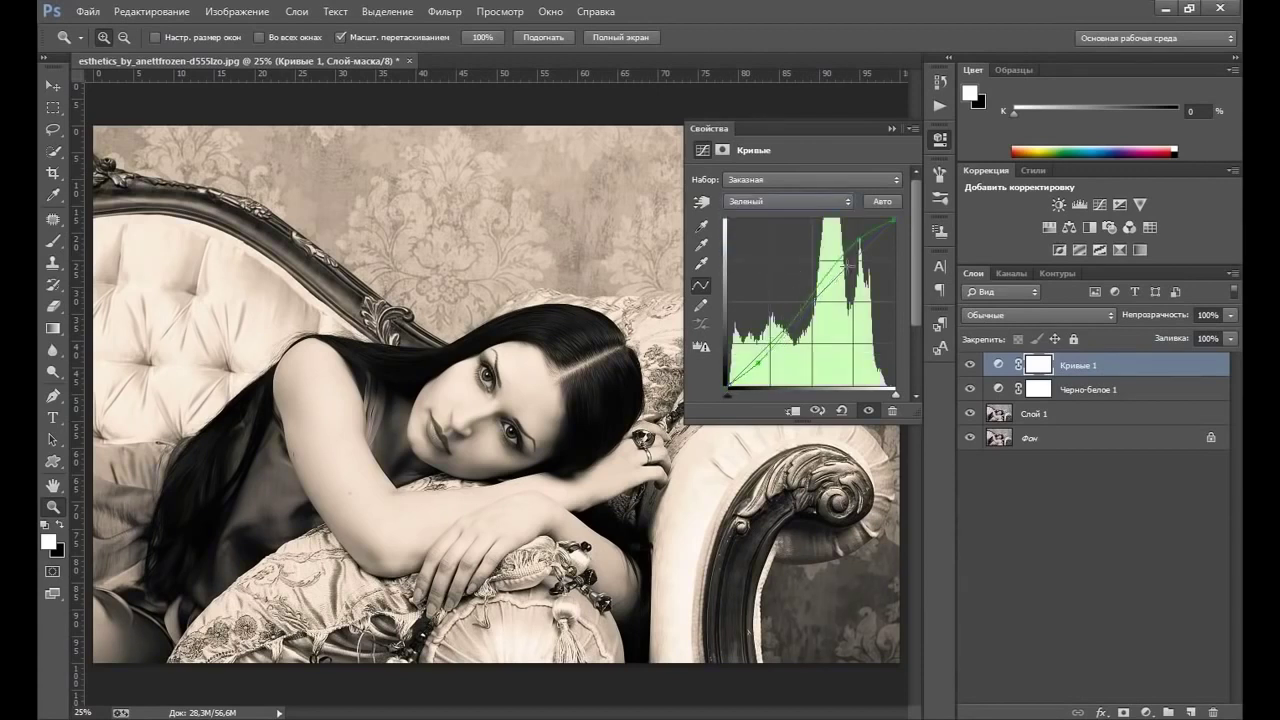
{"action": "left_click_drag", "start_coordinate": [858, 238], "coordinate": [860, 242]}
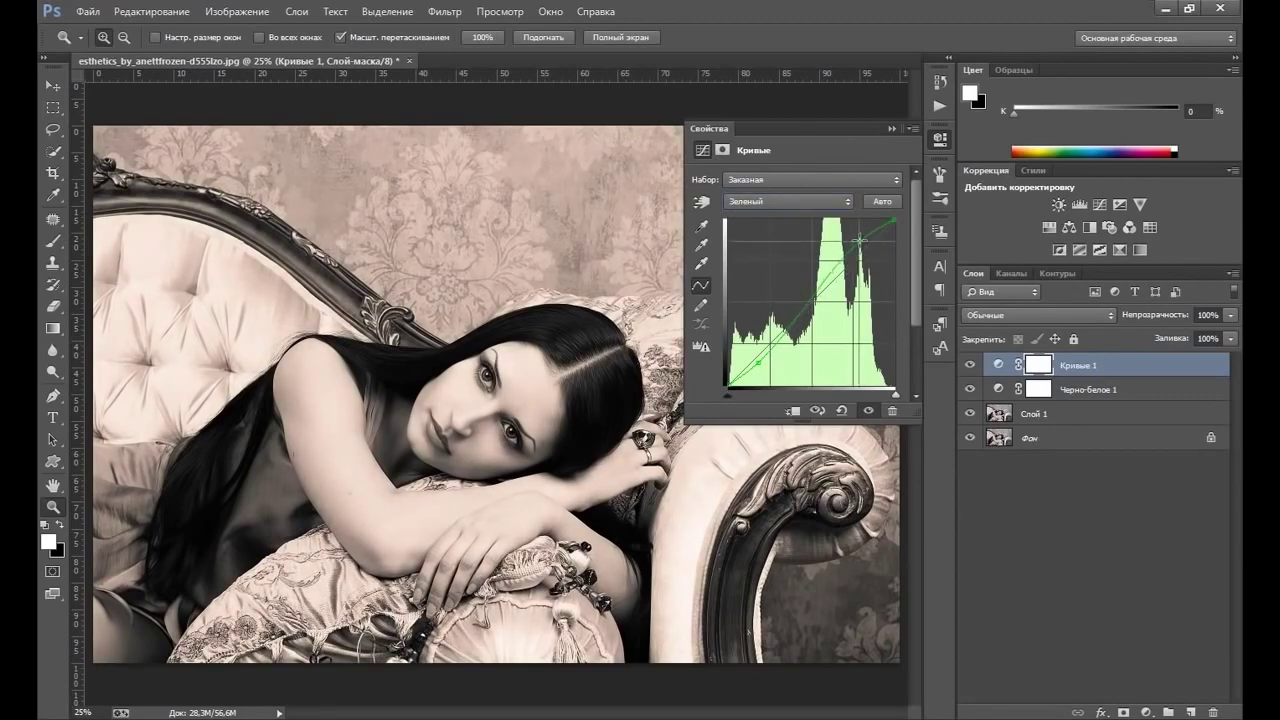
{"action": "left_click_drag", "start_coordinate": [759, 362], "coordinate": [759, 367]}
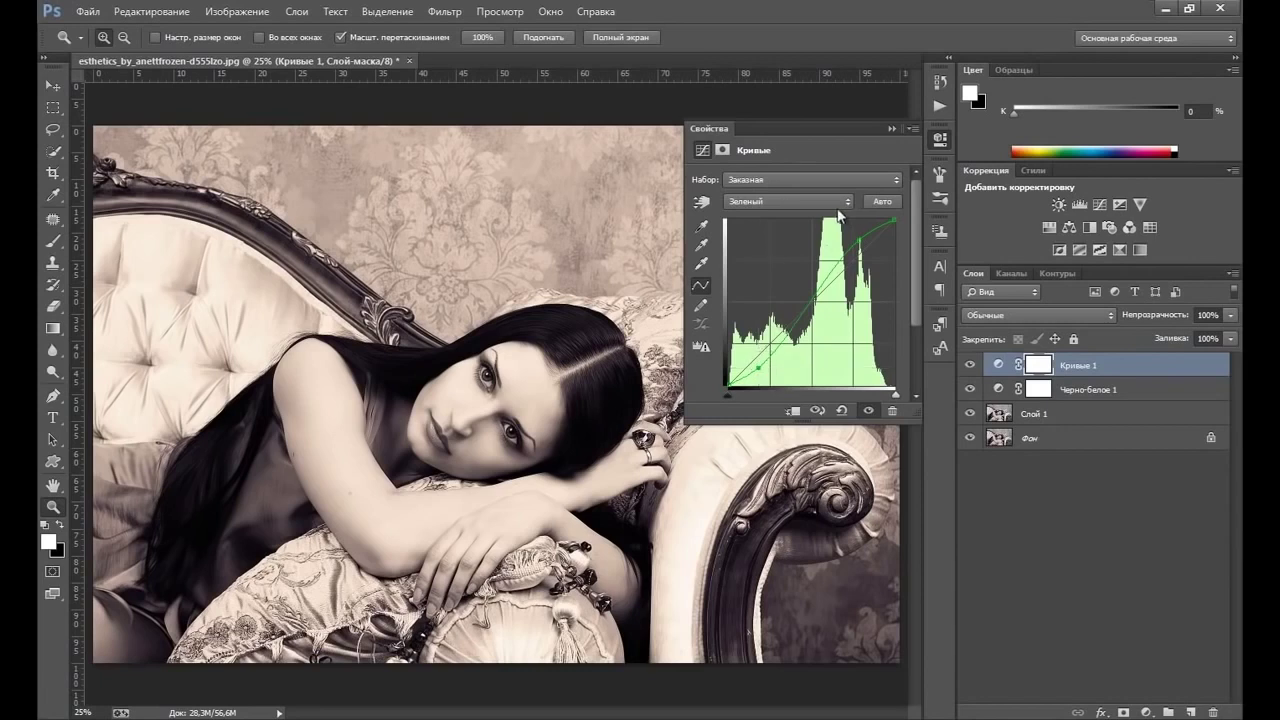
{"action": "left_click", "coordinate": [789, 201]}
{"action": "left_click", "coordinate": [790, 234]}
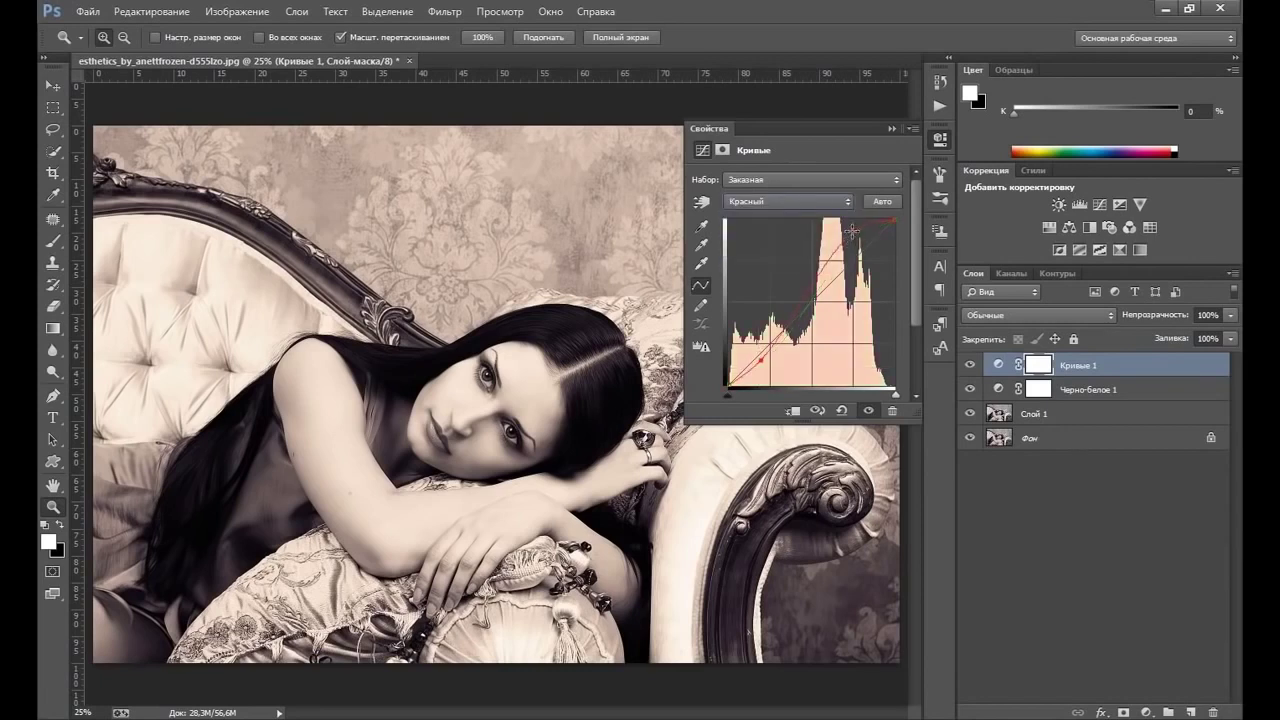
{"action": "left_click_drag", "start_coordinate": [851, 231], "coordinate": [854, 234]}
{"action": "left_click_drag", "start_coordinate": [760, 360], "coordinate": [762, 366]}
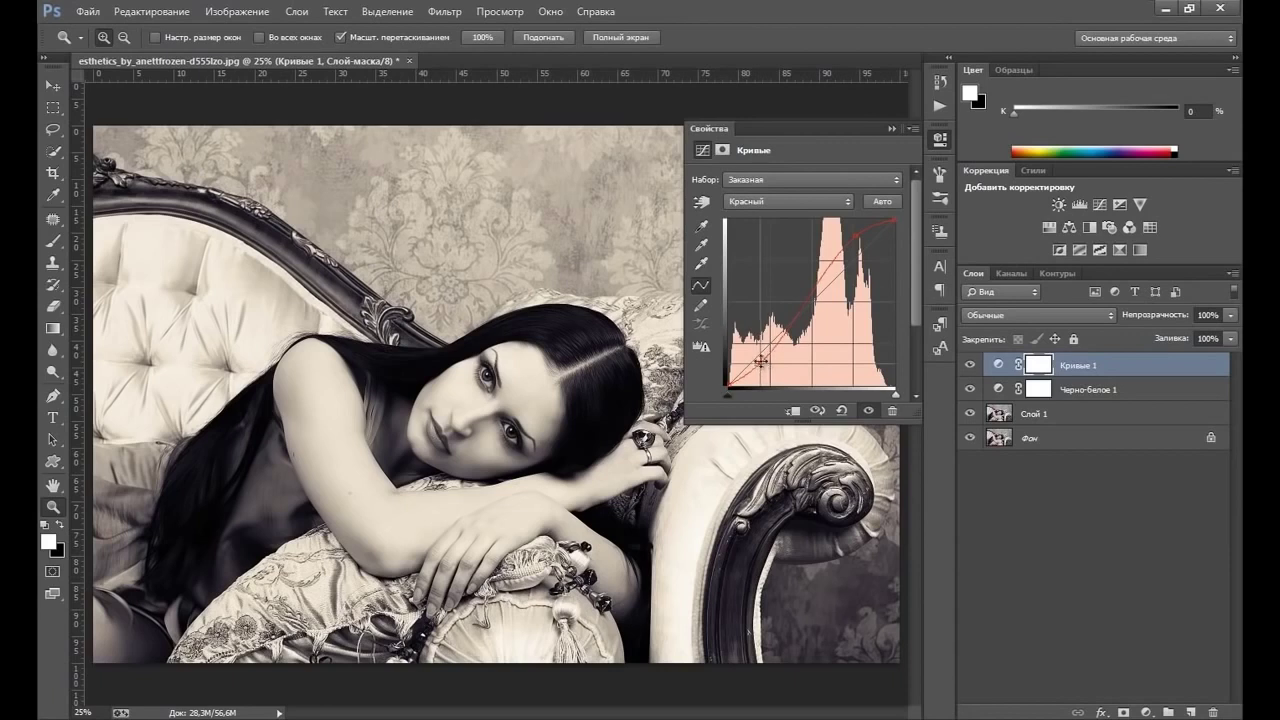
Fine-tune the blue curve's upper and shadow points once more
{"action": "left_click", "coordinate": [789, 201]}
{"action": "left_click", "coordinate": [790, 261]}
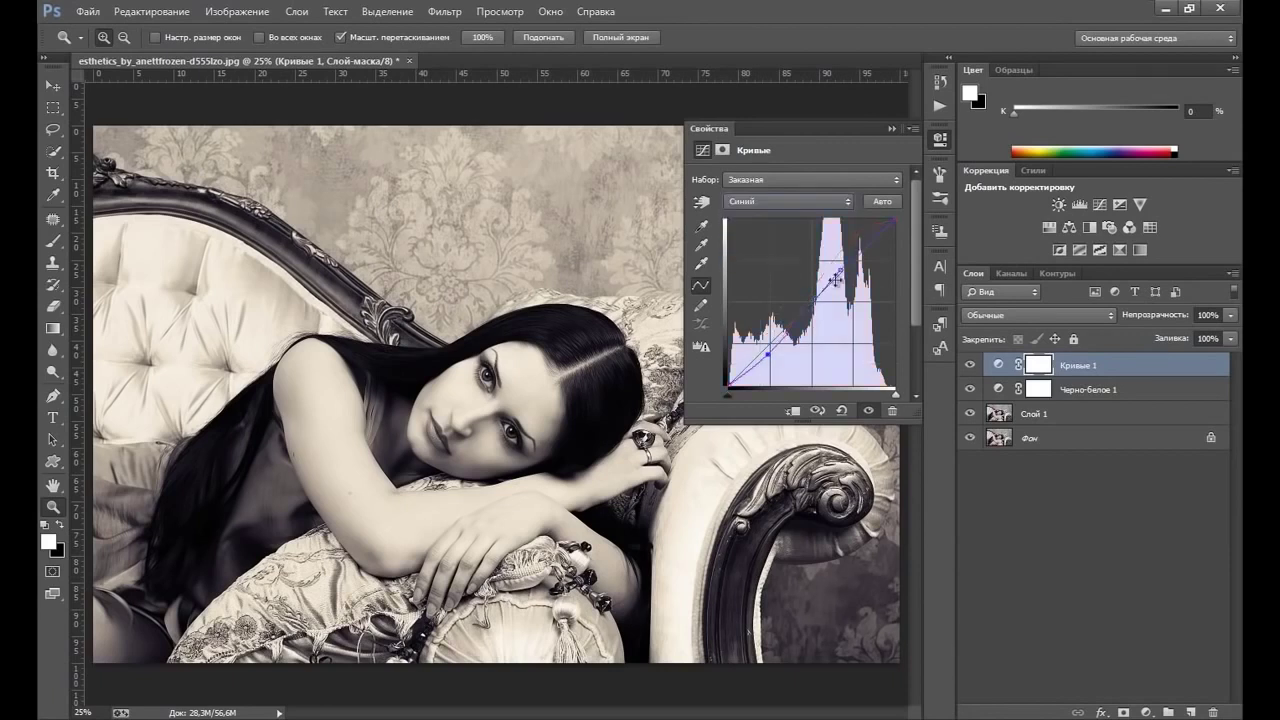
{"action": "left_click_drag", "start_coordinate": [835, 280], "coordinate": [842, 274]}
{"action": "left_click_drag", "start_coordinate": [767, 354], "coordinate": [762, 359]}
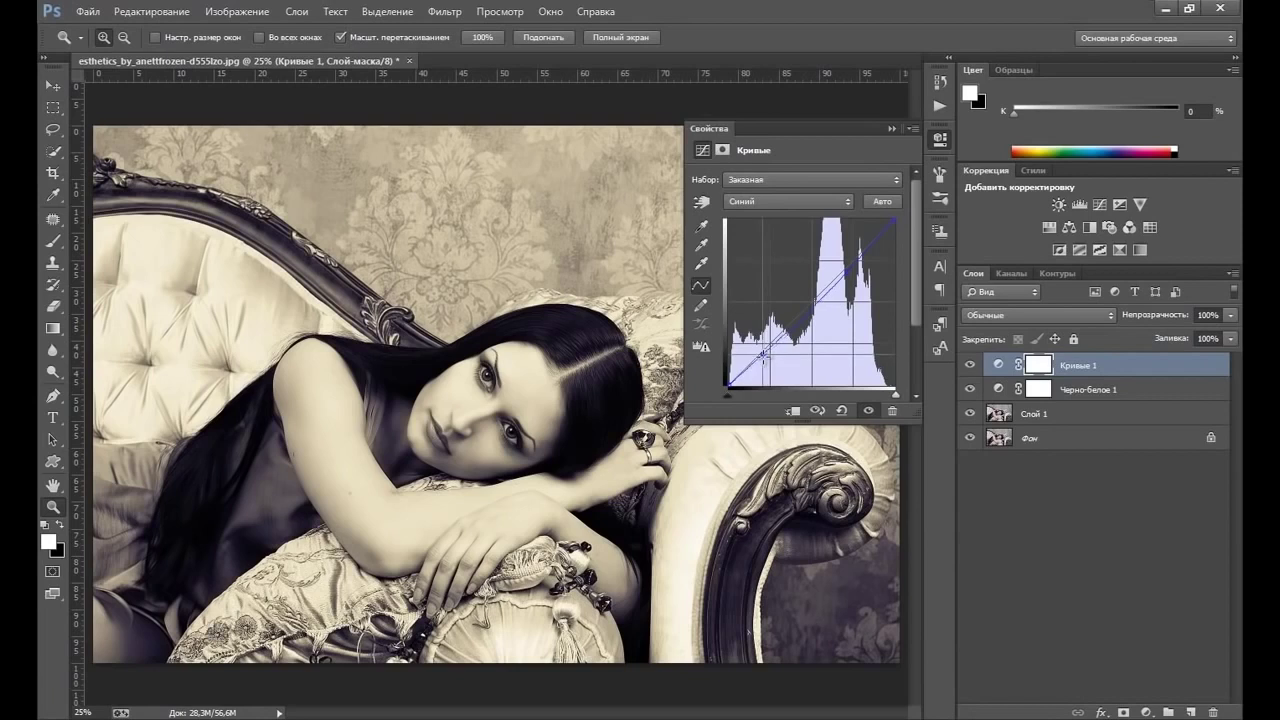
{"action": "left_click_drag", "start_coordinate": [847, 270], "coordinate": [850, 264]}
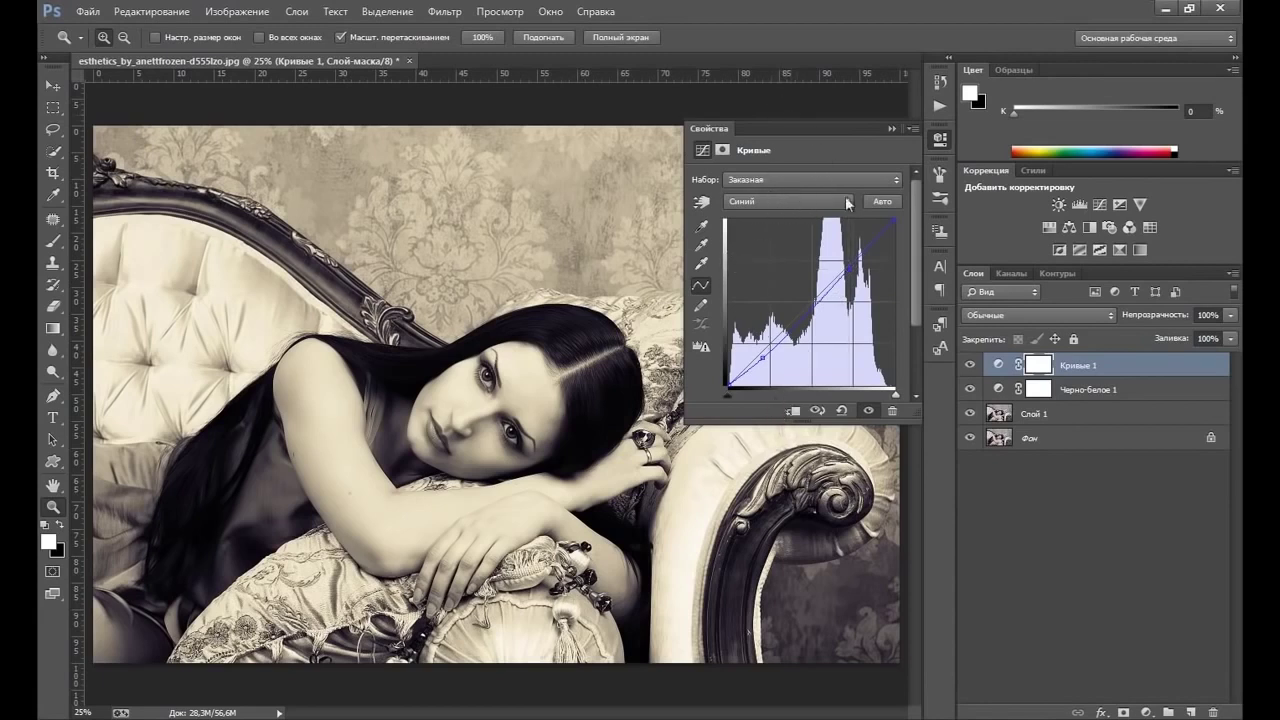
Set the Кривые 1 layer's opacity to 70%
{"action": "left_click", "coordinate": [891, 128]}
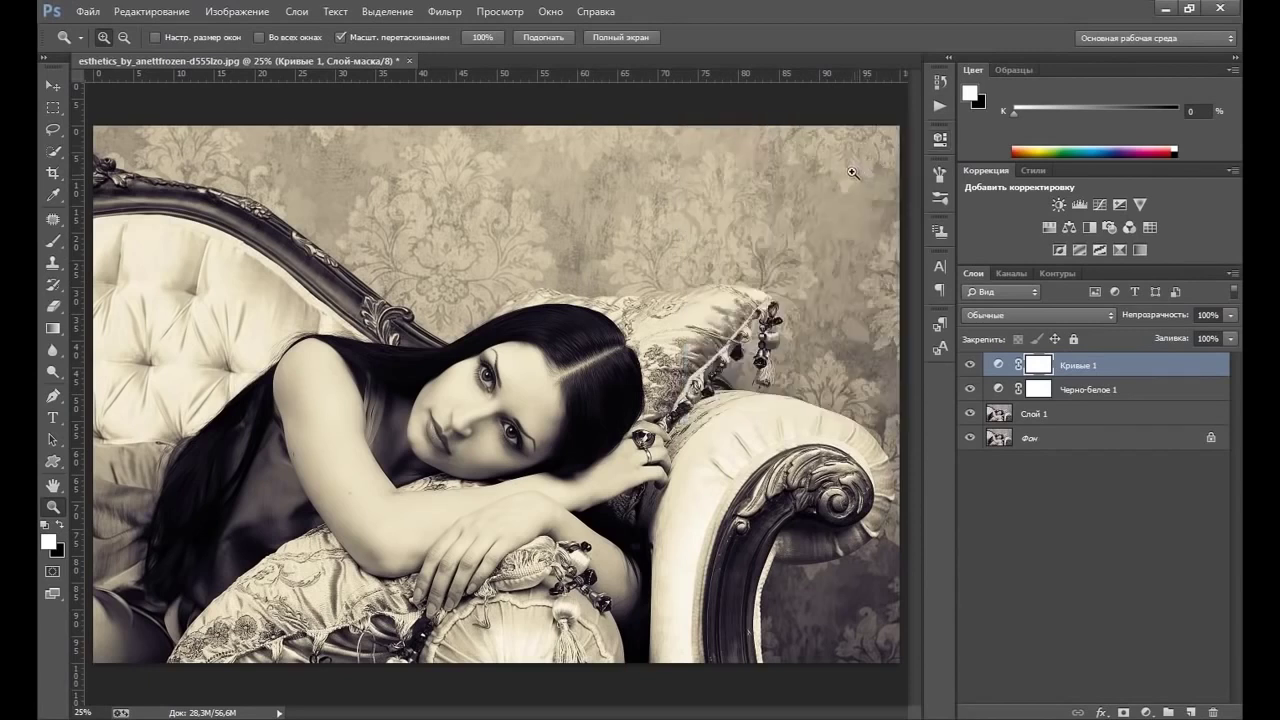
{"action": "left_click", "coordinate": [1230, 317]}
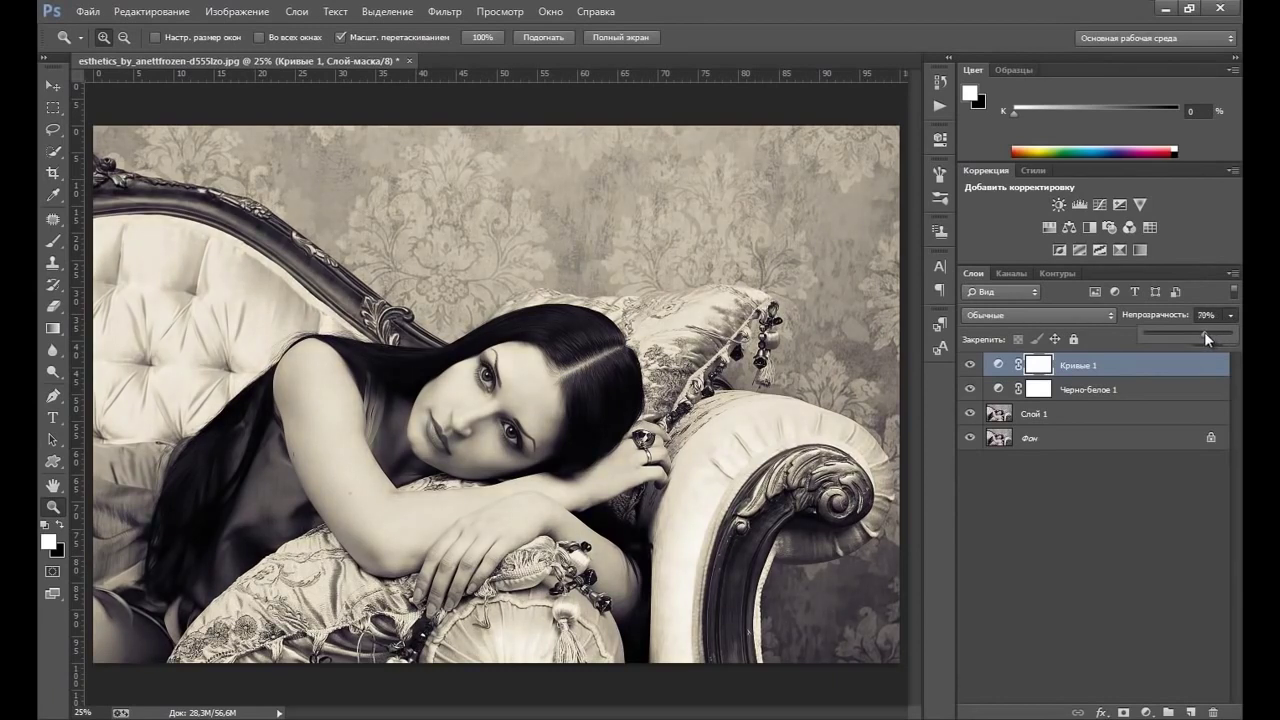
{"action": "left_click", "coordinate": [998, 365]}
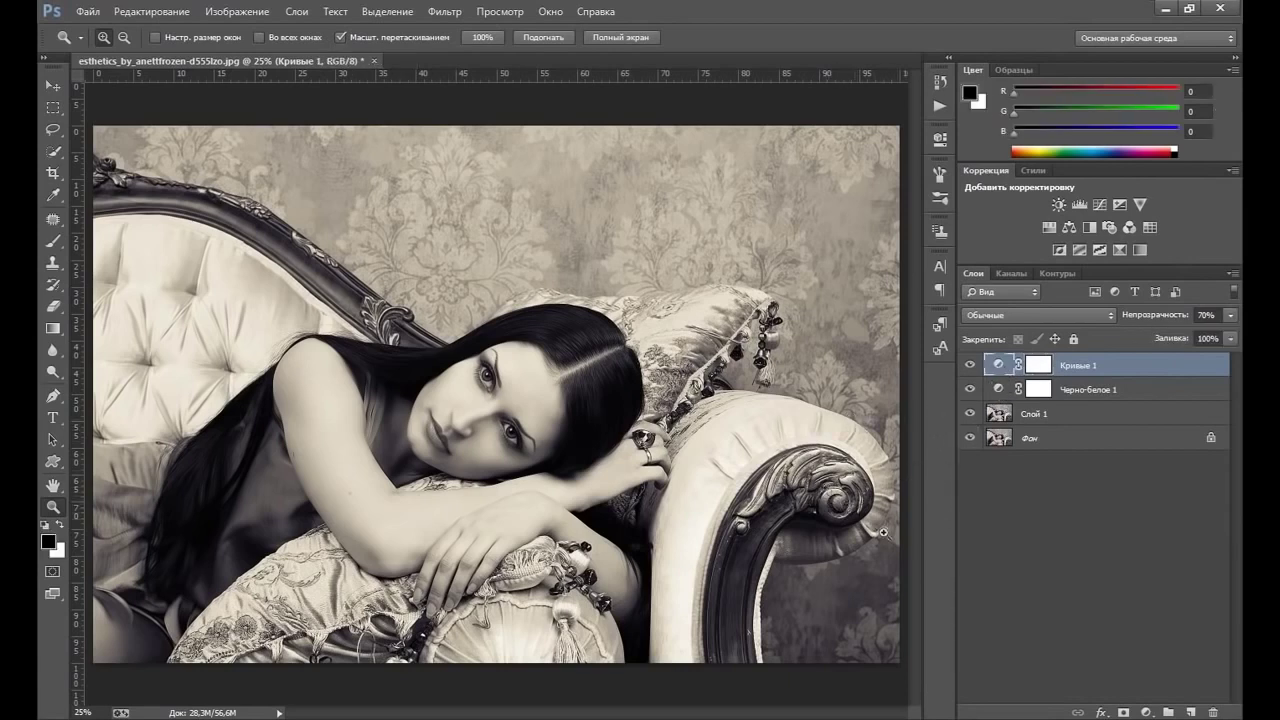
{"action": "left_click", "coordinate": [1147, 712]}
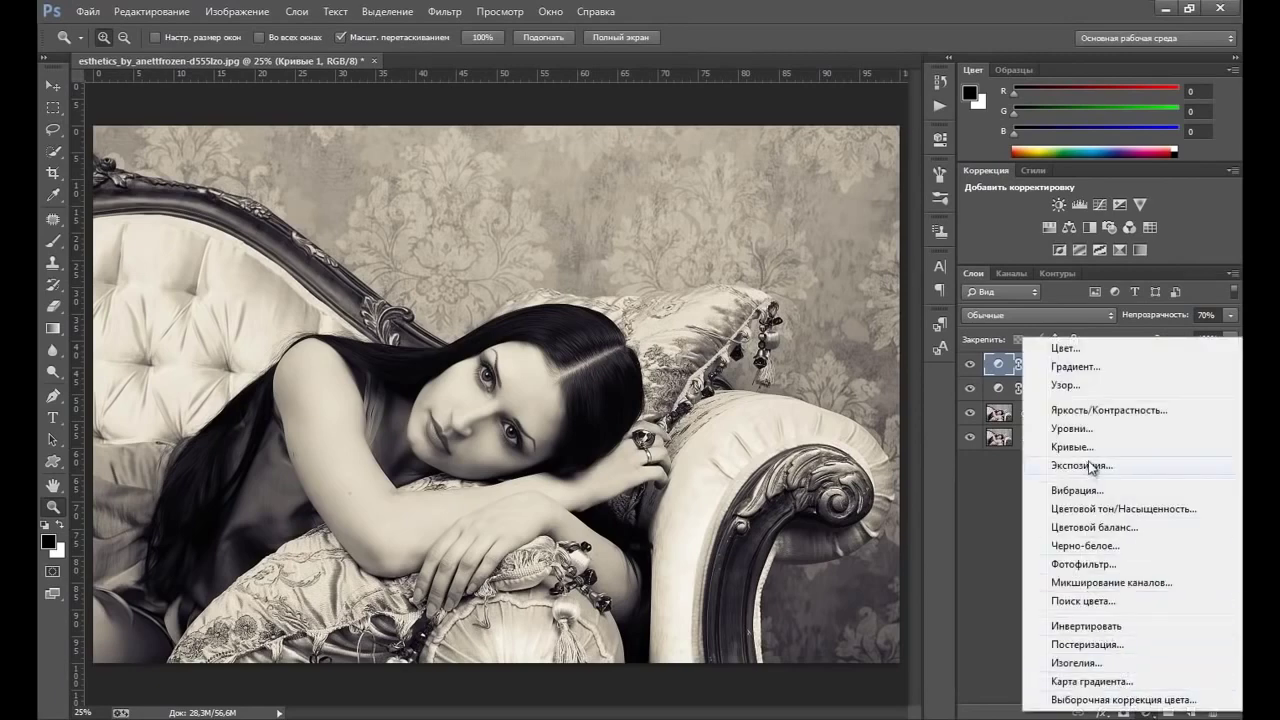
Add an Exposure layer at −1,27 exposure and +0,0207 offset, then toggle it to compare
{"action": "left_click", "coordinate": [1084, 466]}
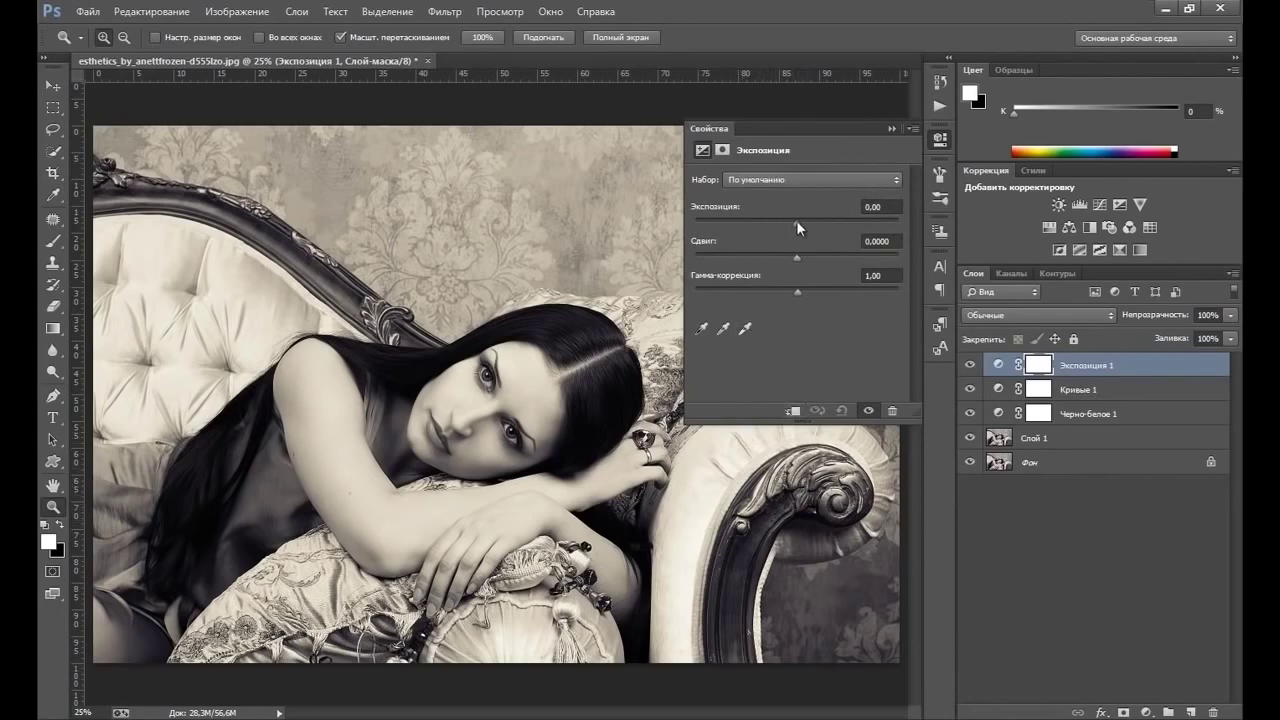
{"action": "left_click_drag", "start_coordinate": [796, 221], "coordinate": [780, 221]}
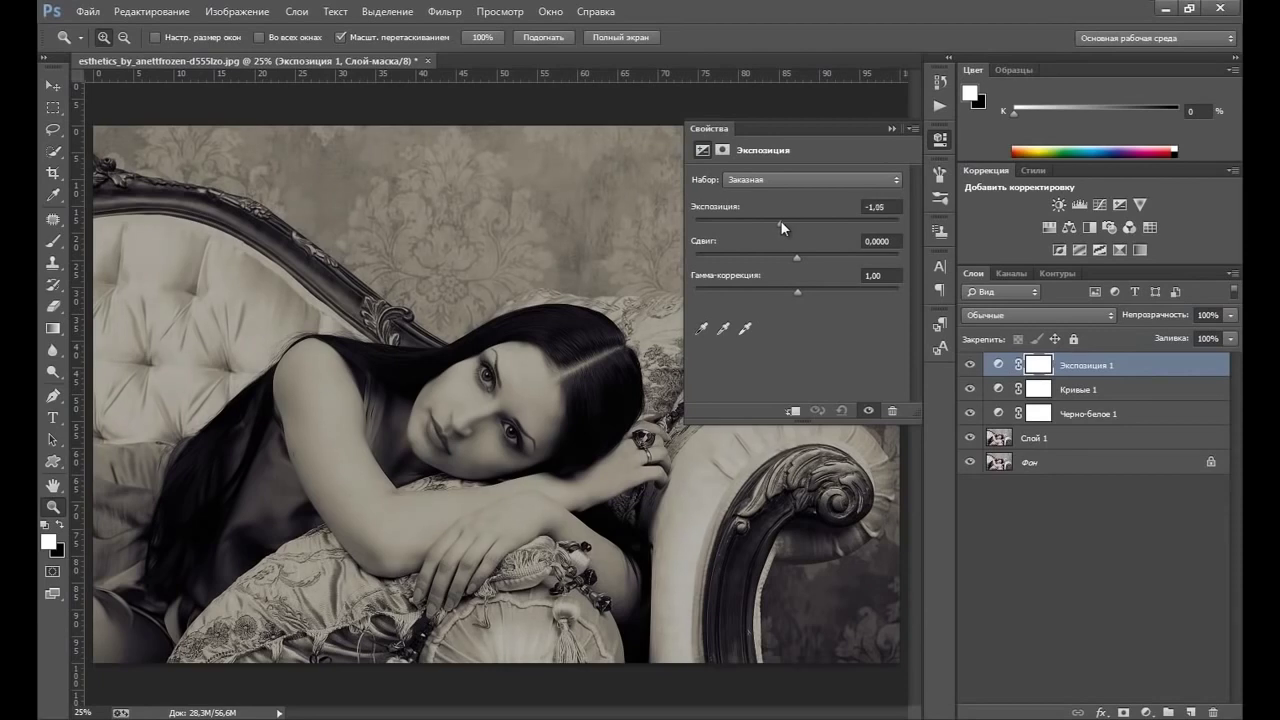
{"action": "left_click_drag", "start_coordinate": [780, 220], "coordinate": [780, 221]}
{"action": "left_click_drag", "start_coordinate": [797, 258], "coordinate": [803, 259]}
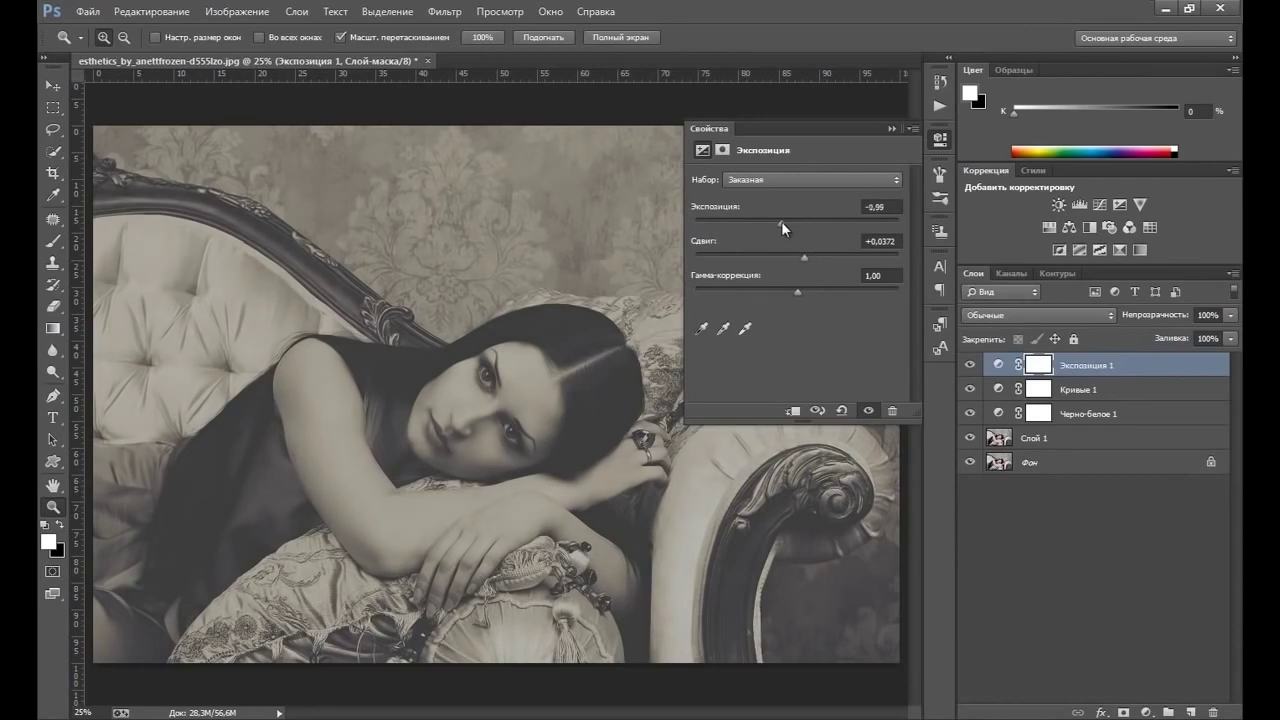
{"action": "left_click_drag", "start_coordinate": [779, 220], "coordinate": [777, 221]}
{"action": "left_click_drag", "start_coordinate": [779, 225], "coordinate": [799, 259]}
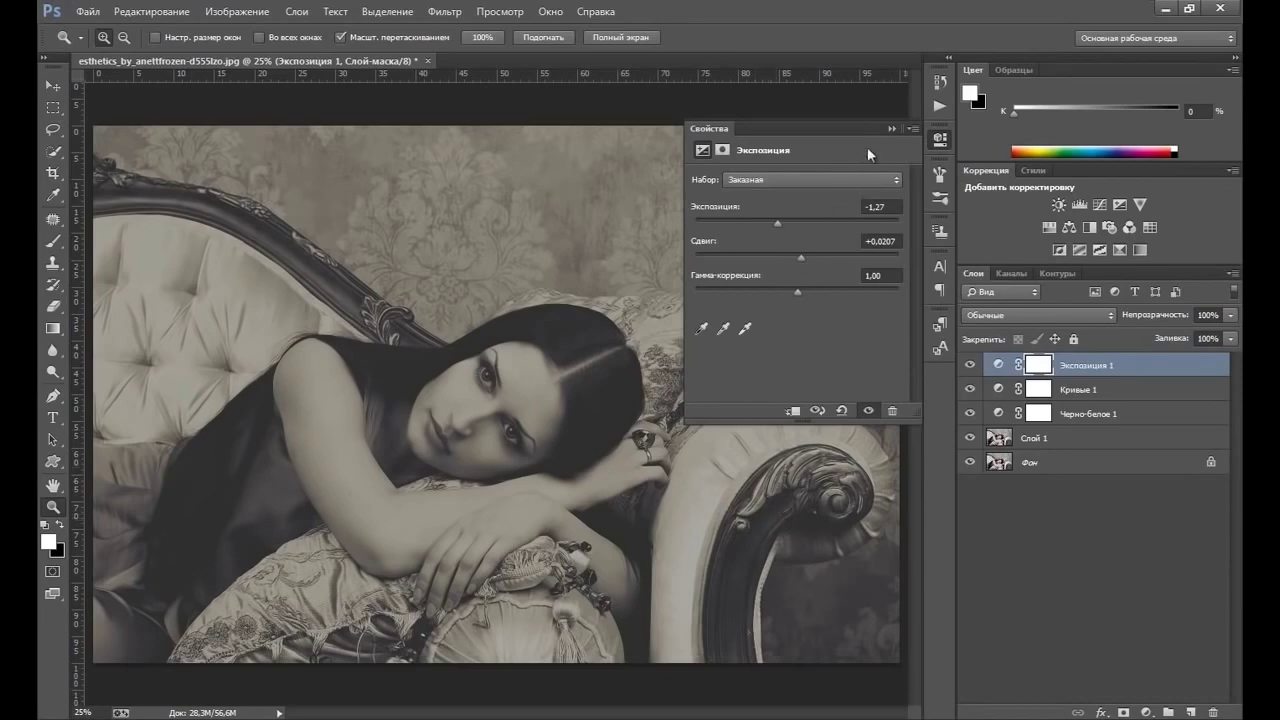
{"action": "left_click", "coordinate": [891, 129]}
{"action": "left_click", "coordinate": [970, 365]}
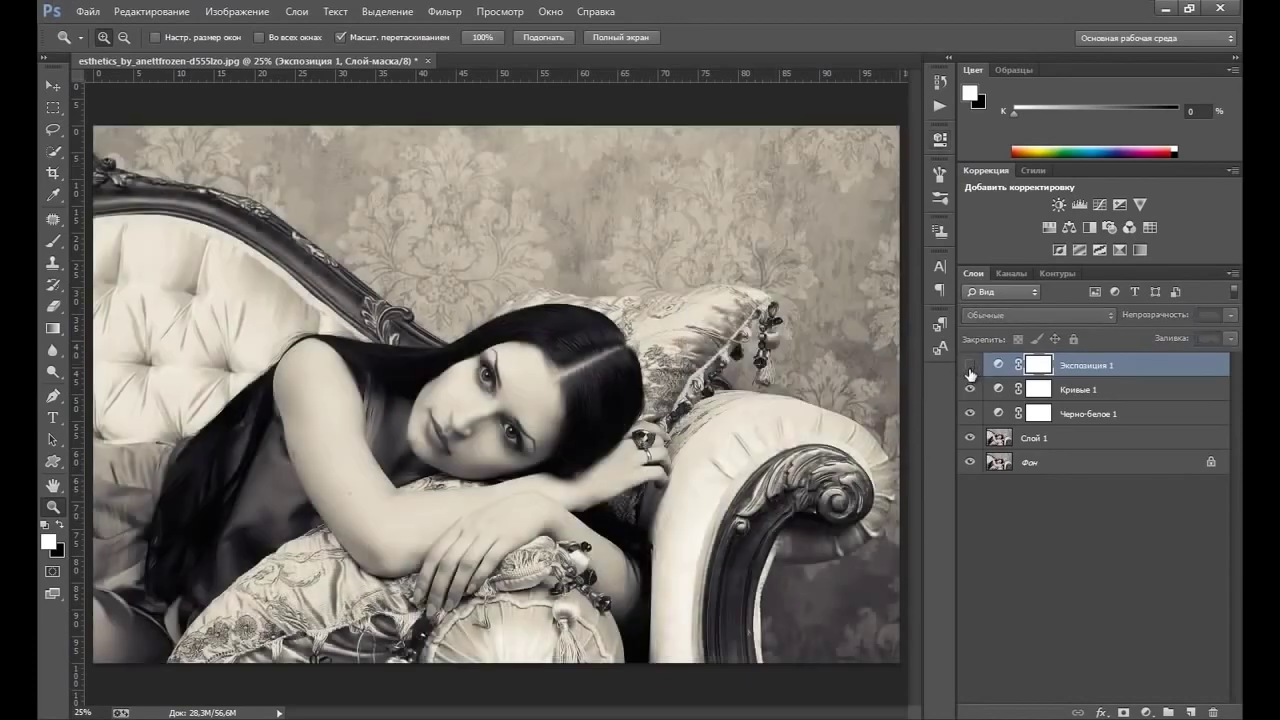
{"action": "left_click", "coordinate": [969, 366]}
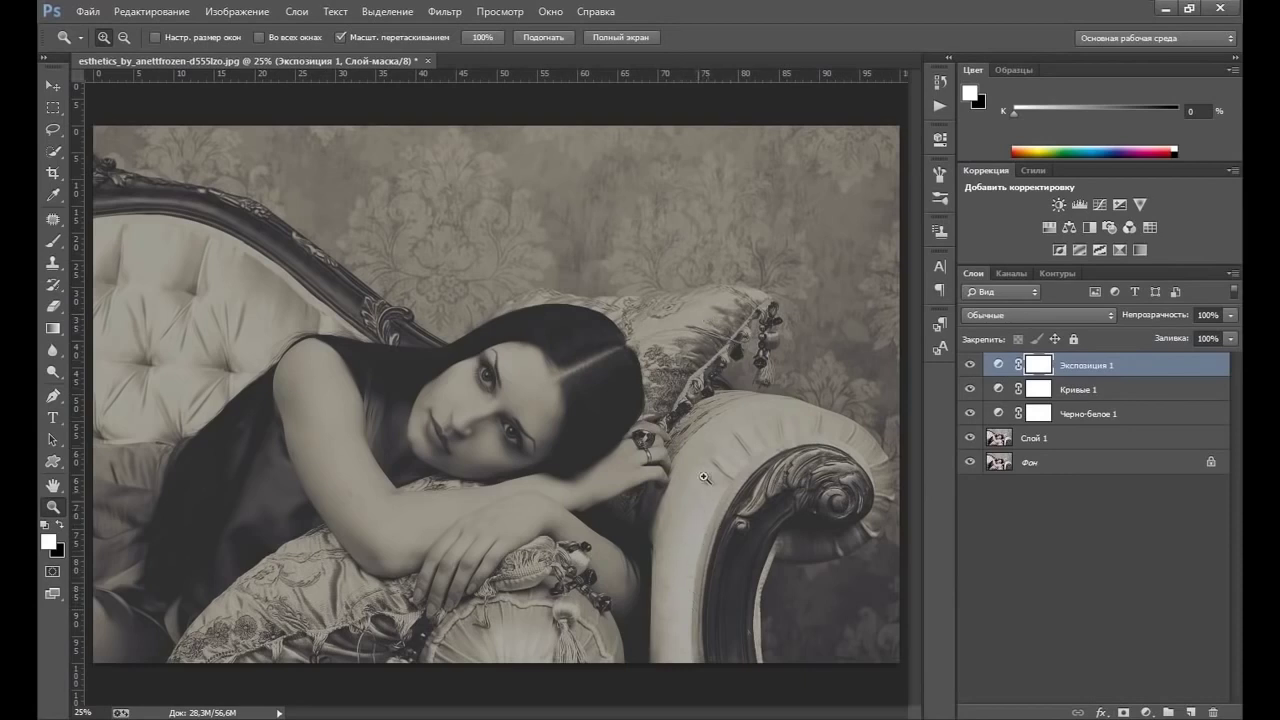
Add a black-filled Слой 2 and apply 15% uniform monochromatic noise to it
{"action": "left_click", "coordinate": [1192, 712]}
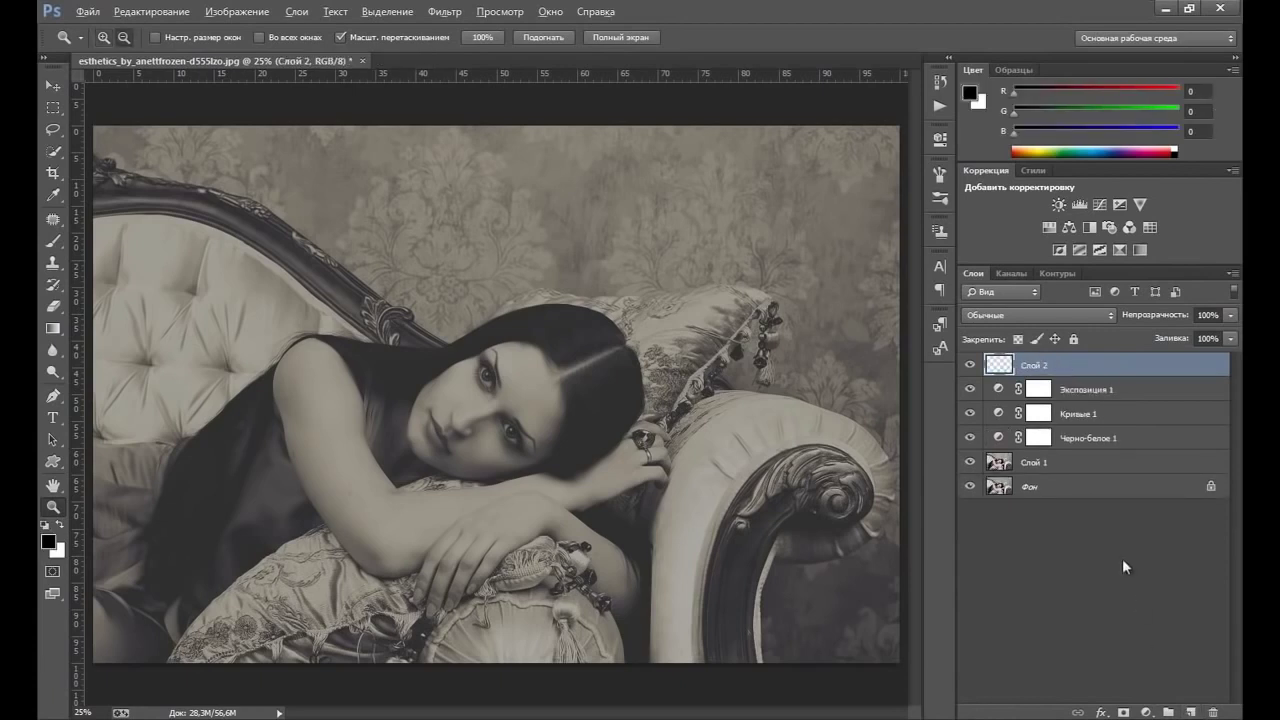
{"action": "key", "text": "alt+BackSpace"}
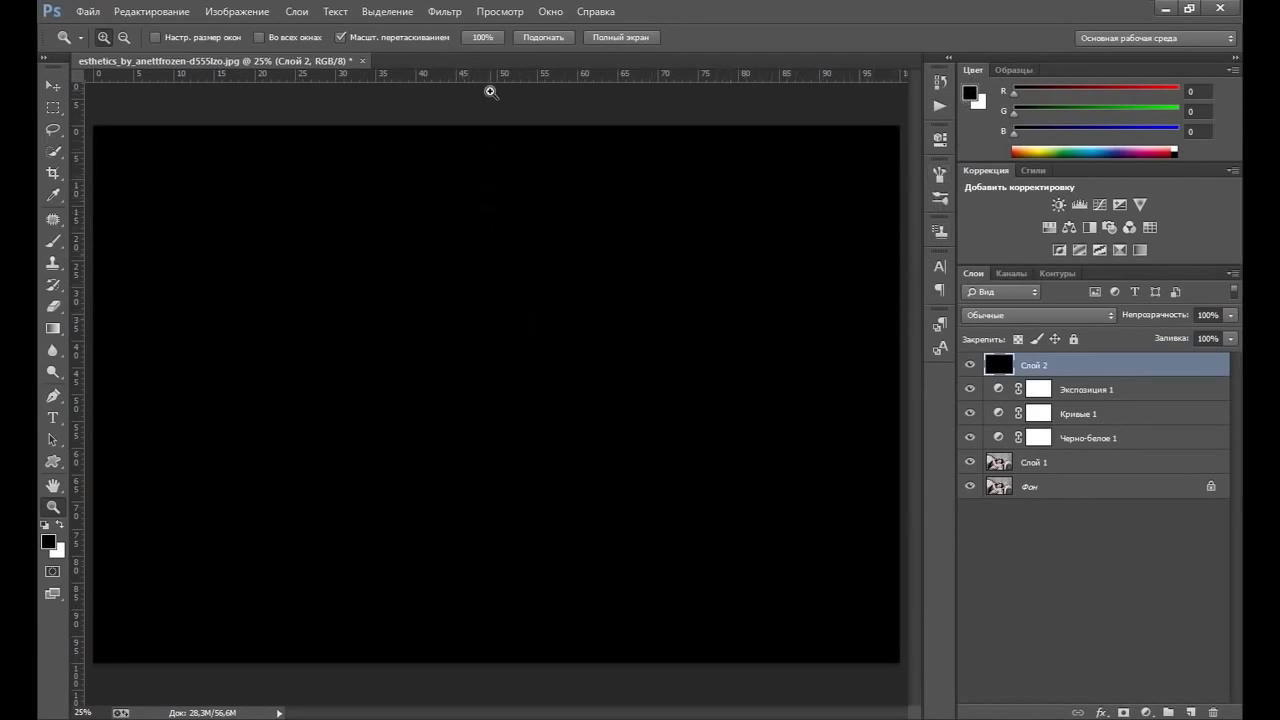
{"action": "left_click", "coordinate": [444, 11]}
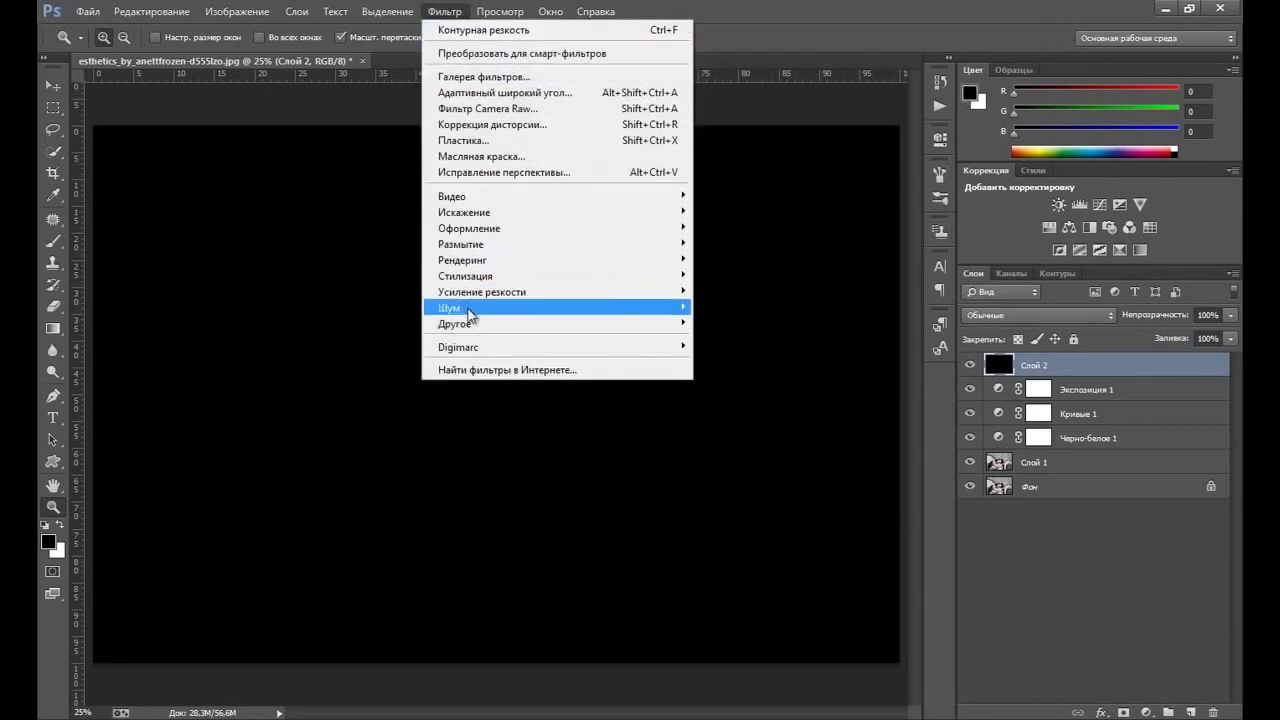
{"action": "mouse_move", "coordinate": [470, 308]}
{"action": "left_click", "coordinate": [742, 307]}
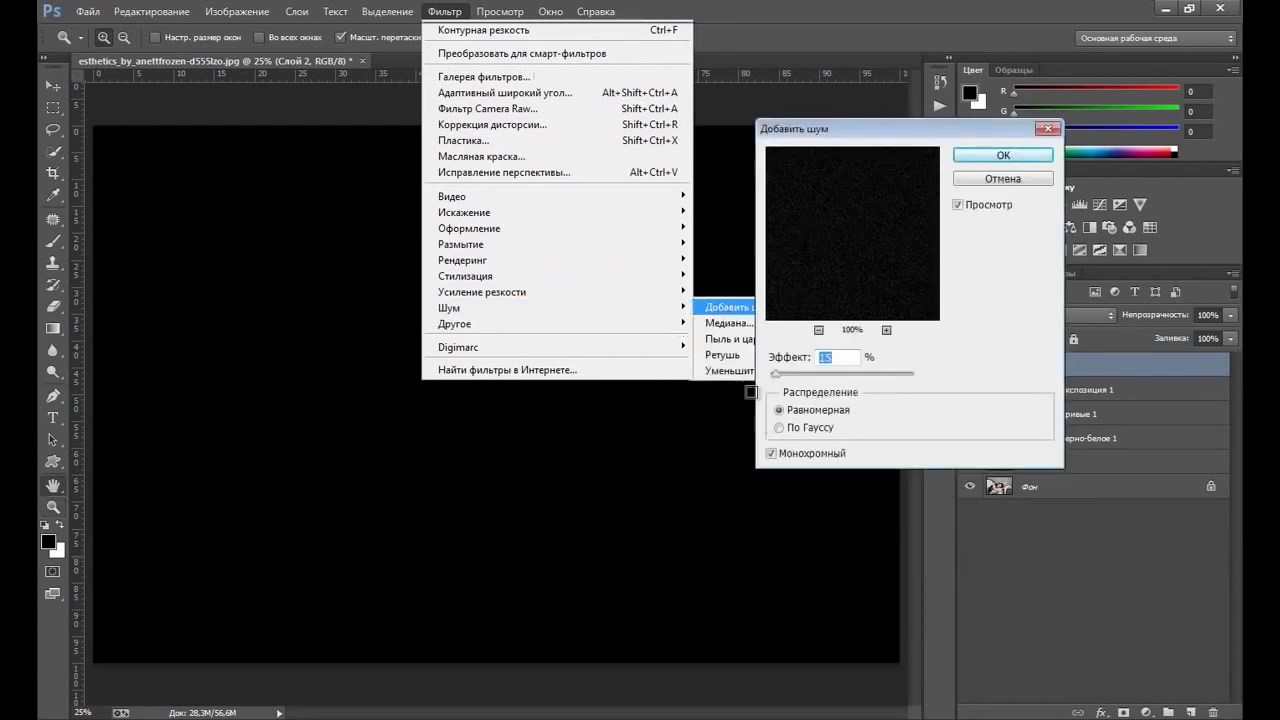
{"action": "left_click_drag", "start_coordinate": [870, 131], "coordinate": [824, 99]}
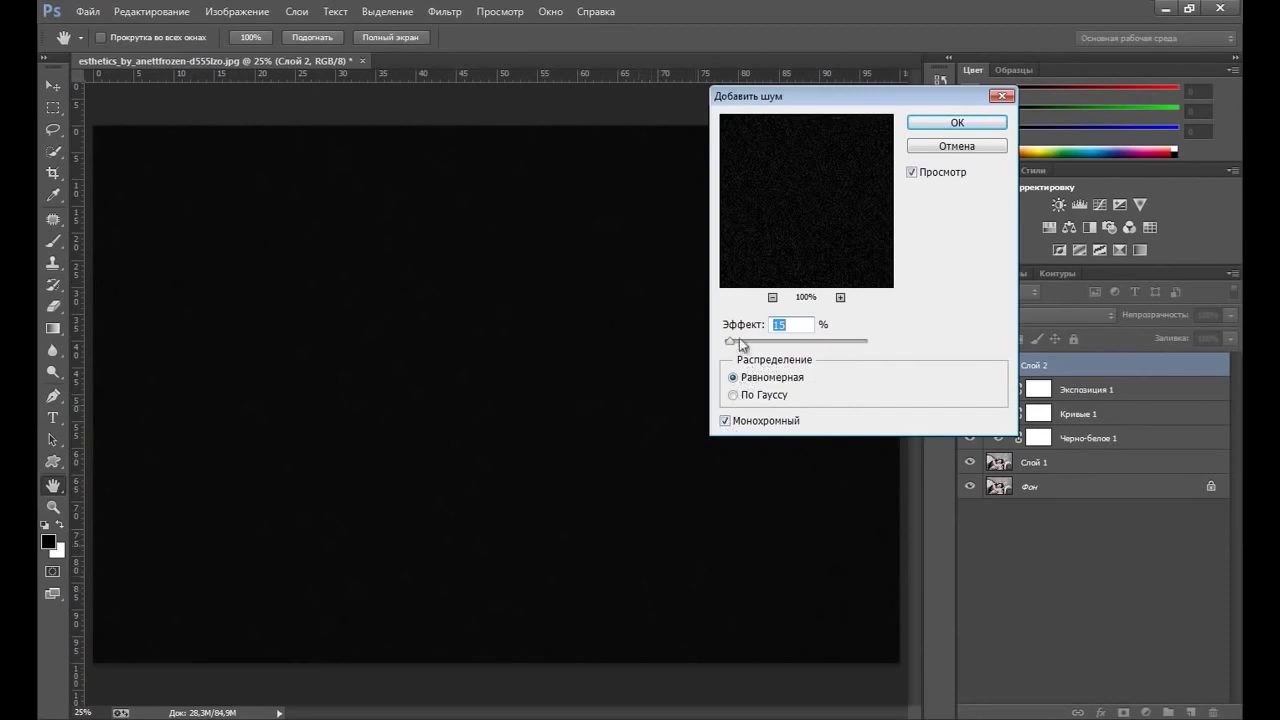
{"action": "left_click", "coordinate": [949, 131]}
{"action": "key", "text": "z"}
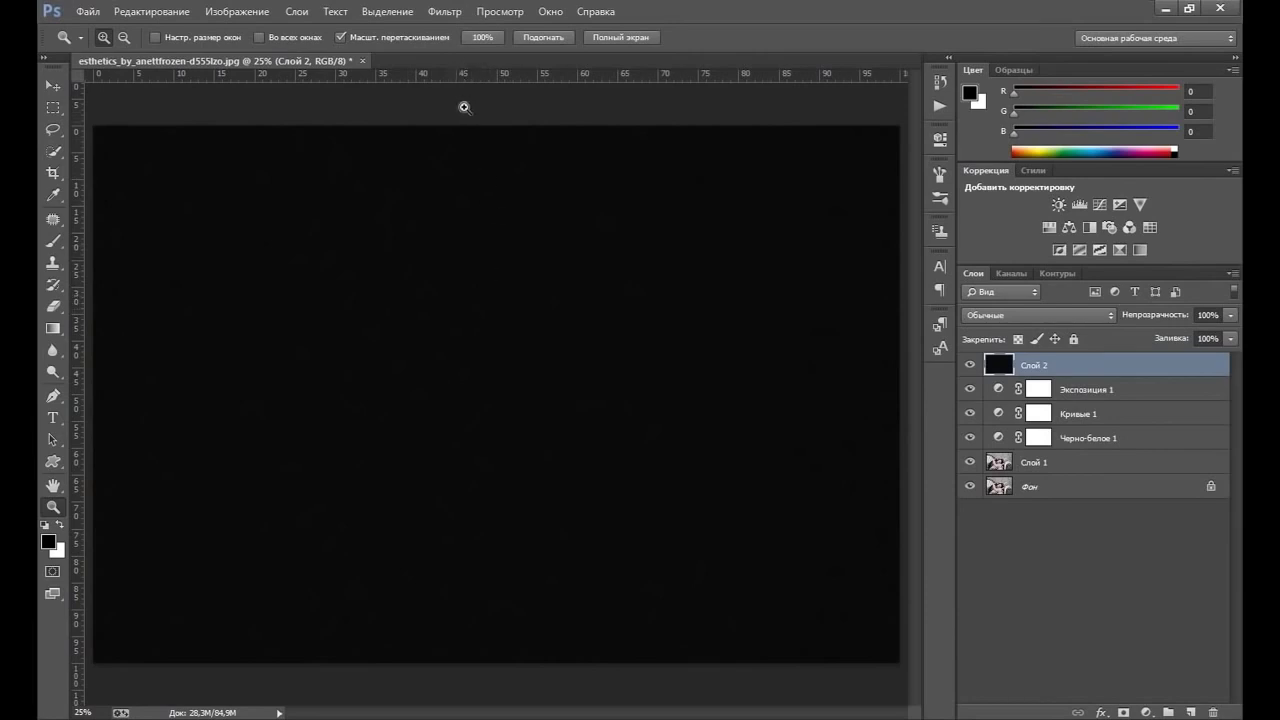
Apply a 0,3-pixel Gaussian blur to the noise layer
{"action": "left_click", "coordinate": [447, 12]}
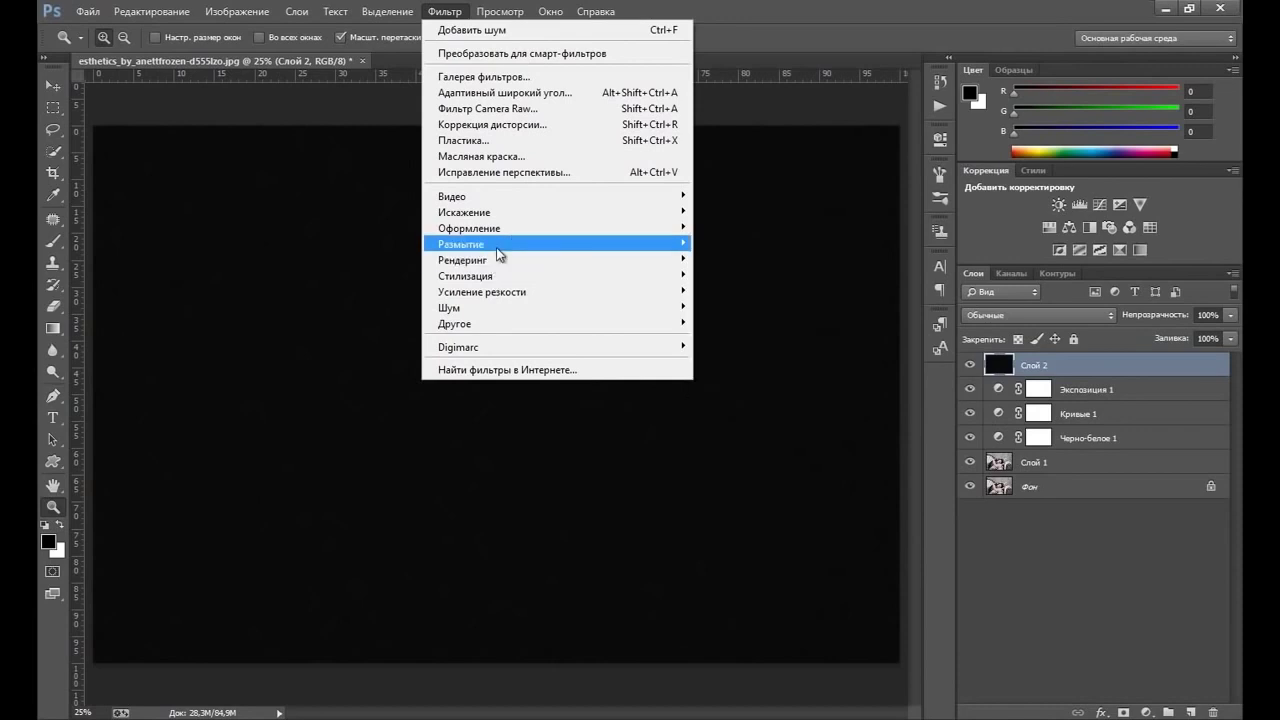
{"action": "mouse_move", "coordinate": [461, 244]}
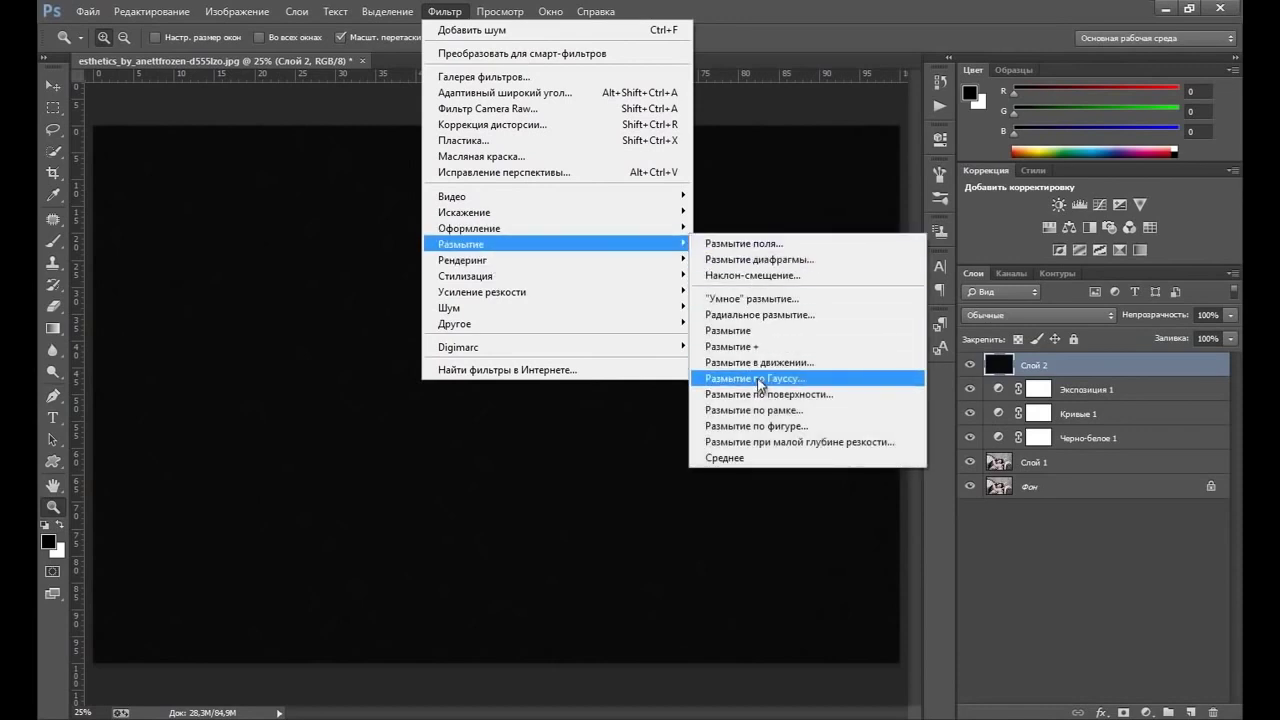
{"action": "left_click", "coordinate": [758, 378]}
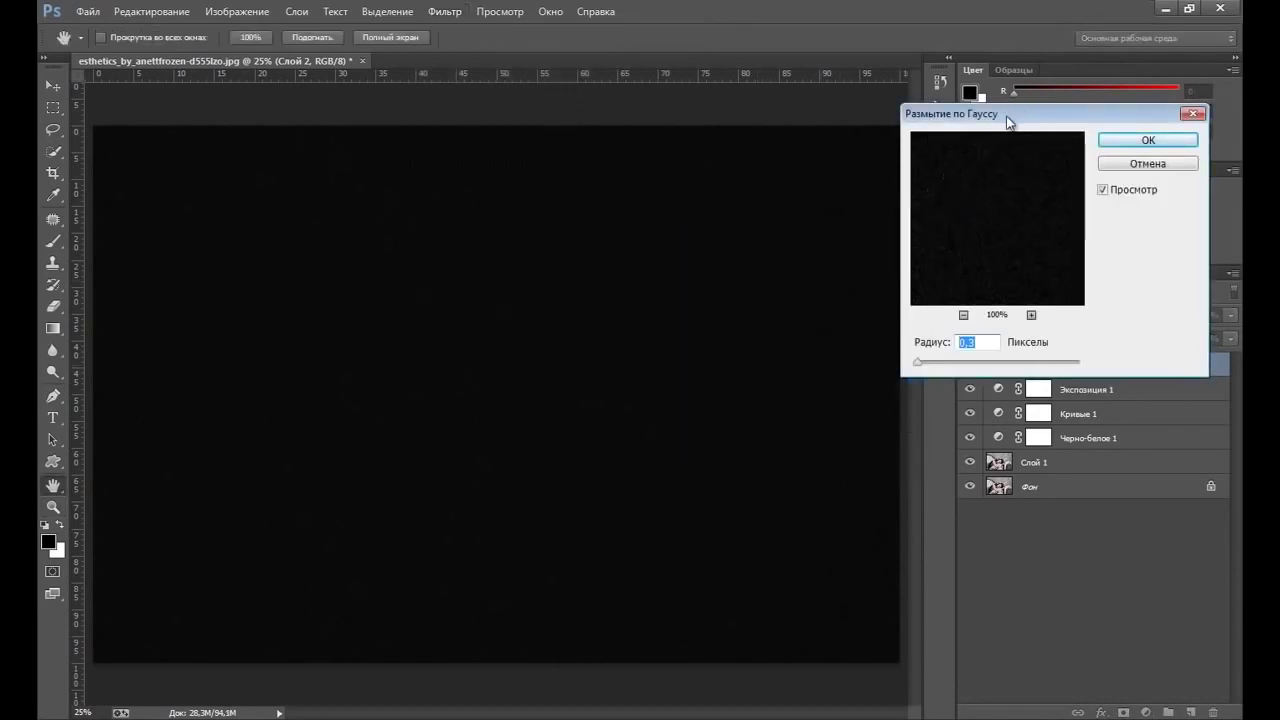
{"action": "left_click_drag", "start_coordinate": [1008, 121], "coordinate": [988, 115]}
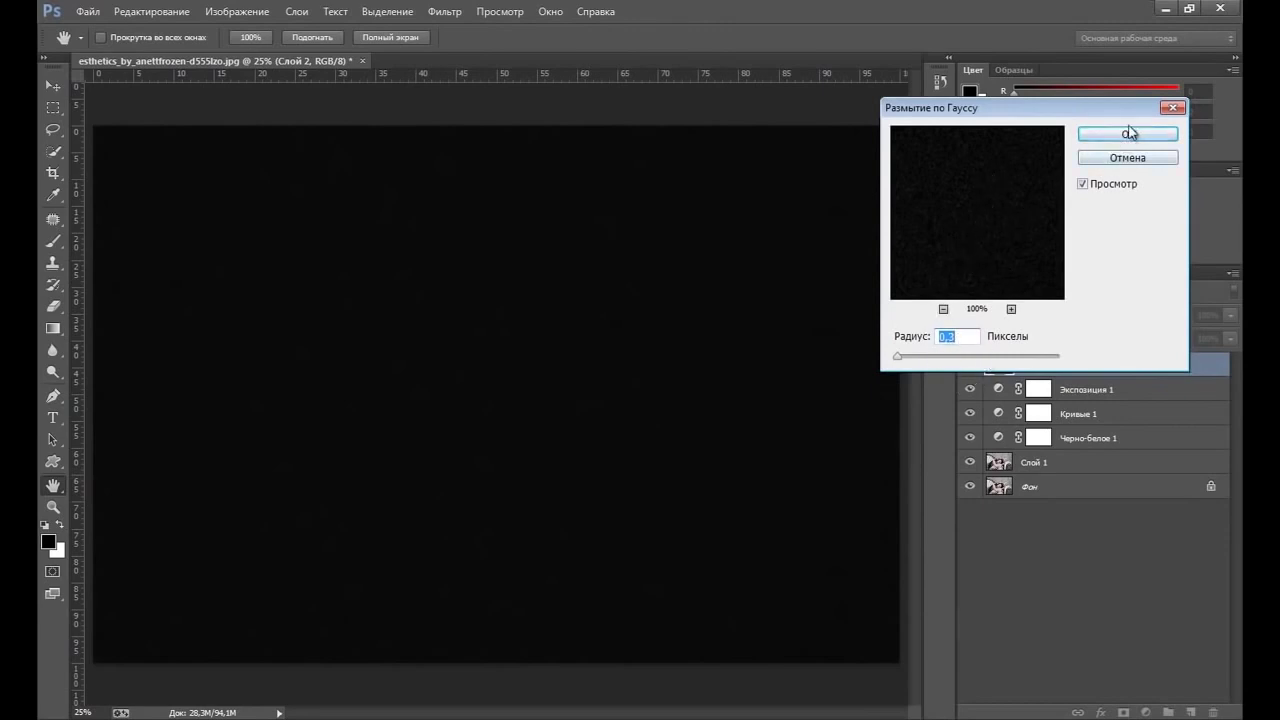
{"action": "left_click_drag", "start_coordinate": [1090, 110], "coordinate": [1078, 108]}
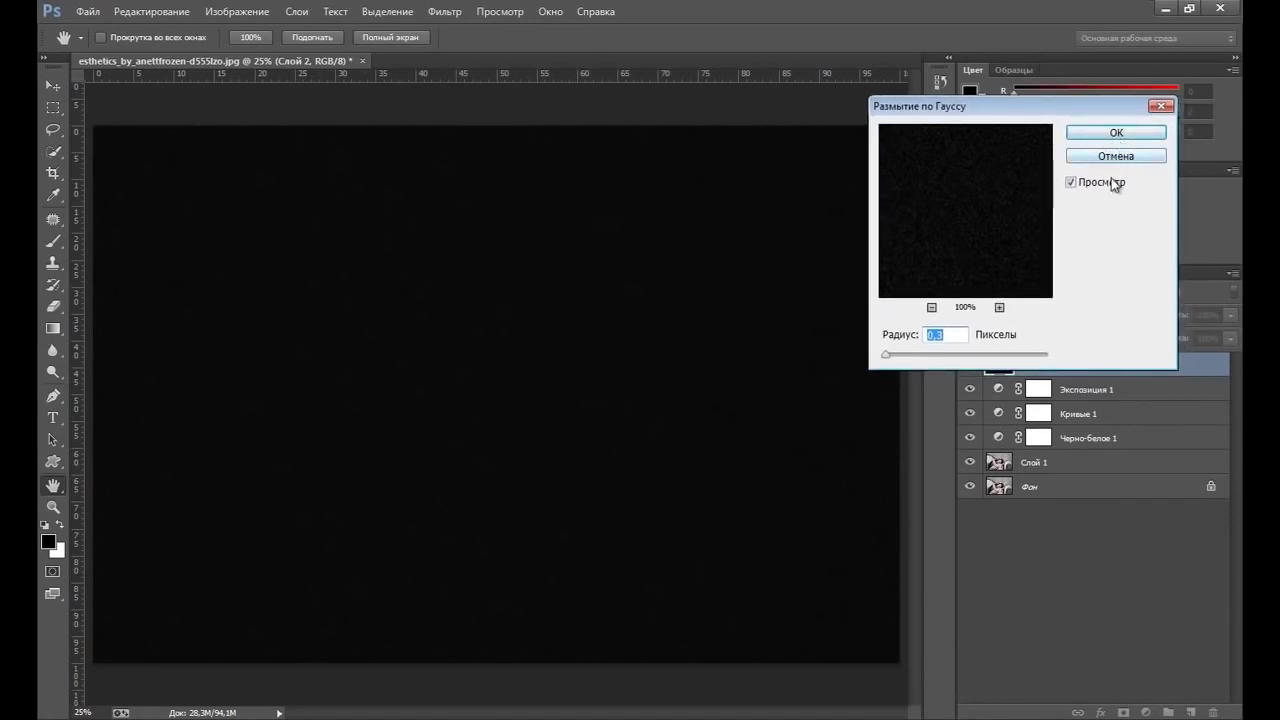
{"action": "left_click", "coordinate": [1119, 137]}
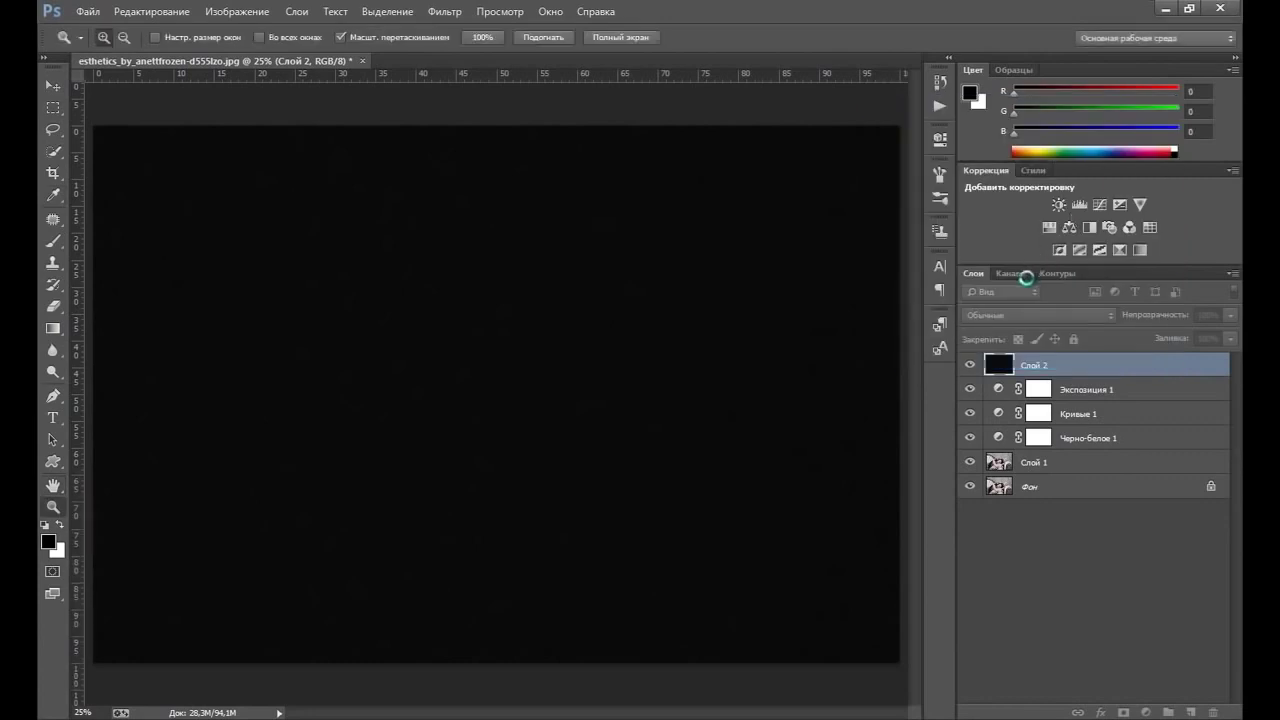
Set Слой 2's blend mode to Screen and toggle it to compare the grain
{"action": "left_click", "coordinate": [1043, 316]}
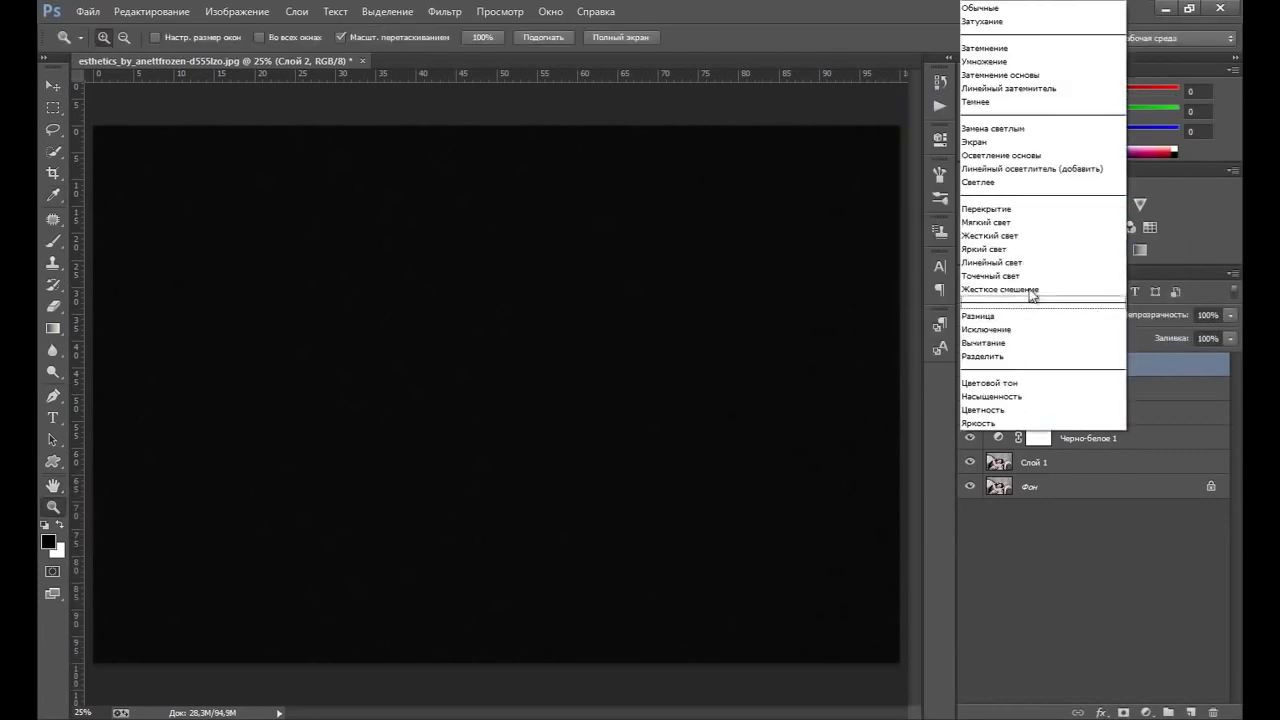
{"action": "left_click", "coordinate": [1000, 142]}
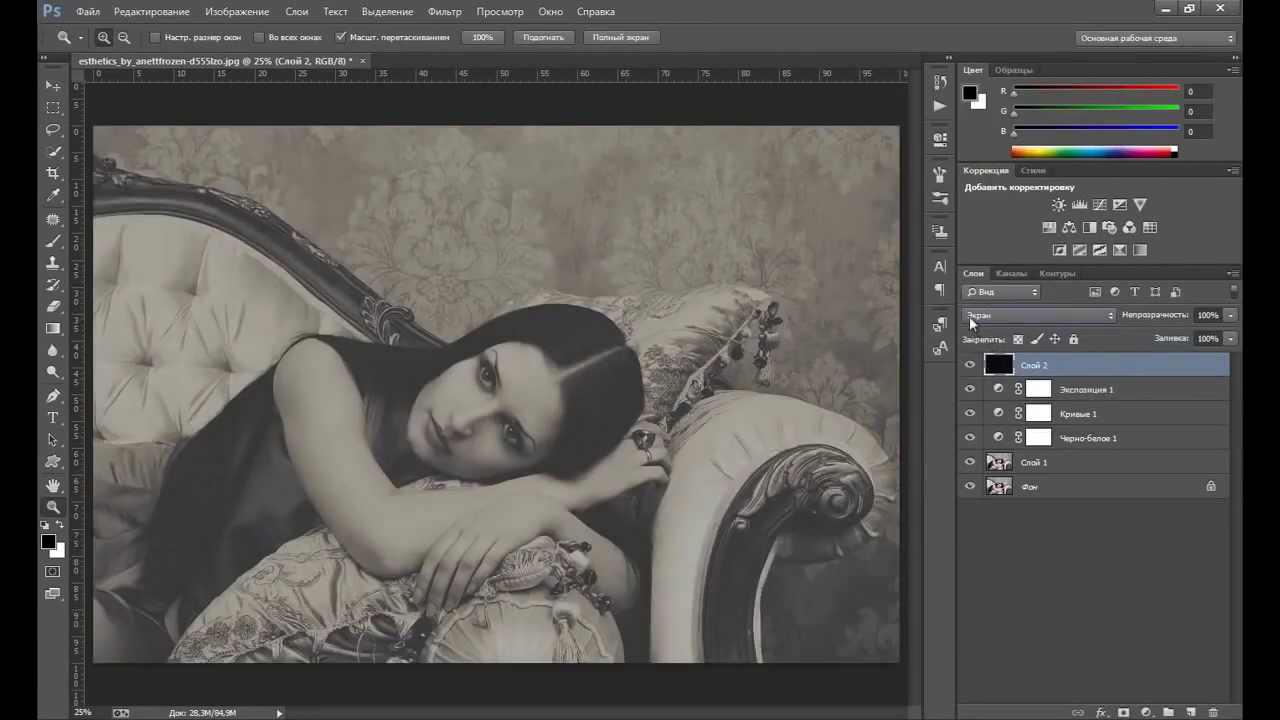
{"action": "left_click", "coordinate": [969, 366]}
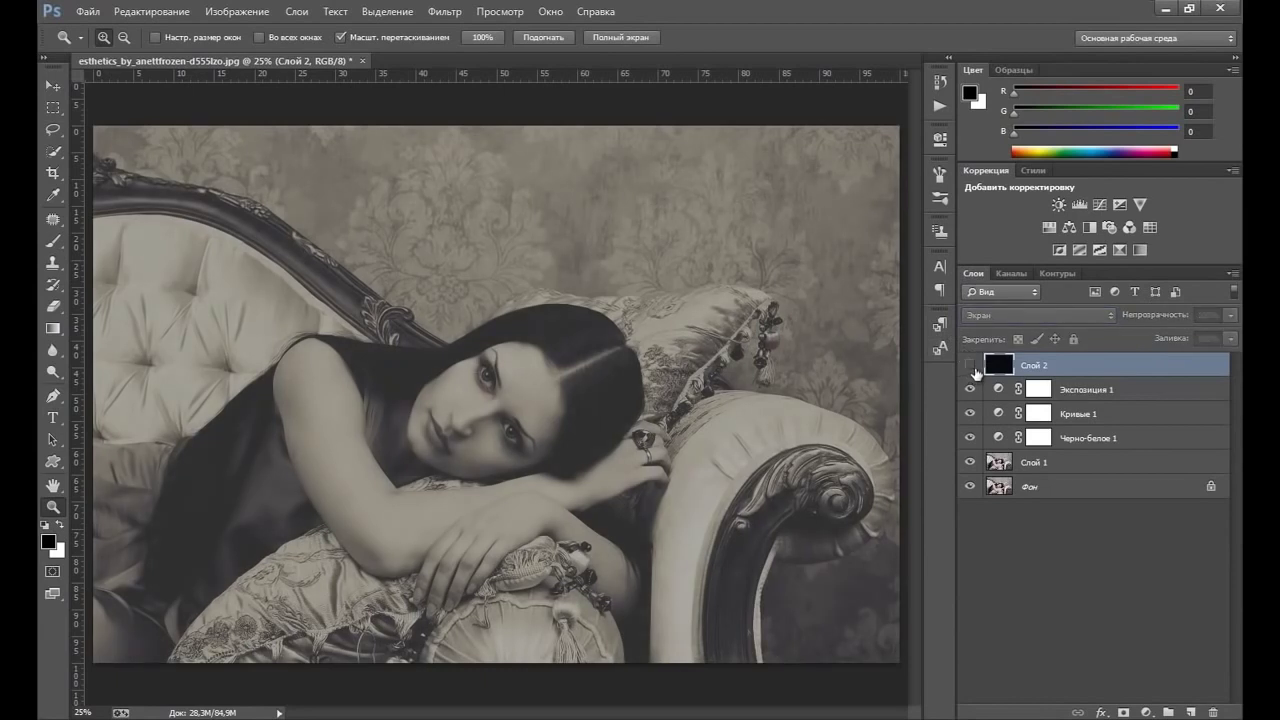
{"action": "left_click", "coordinate": [969, 366]}
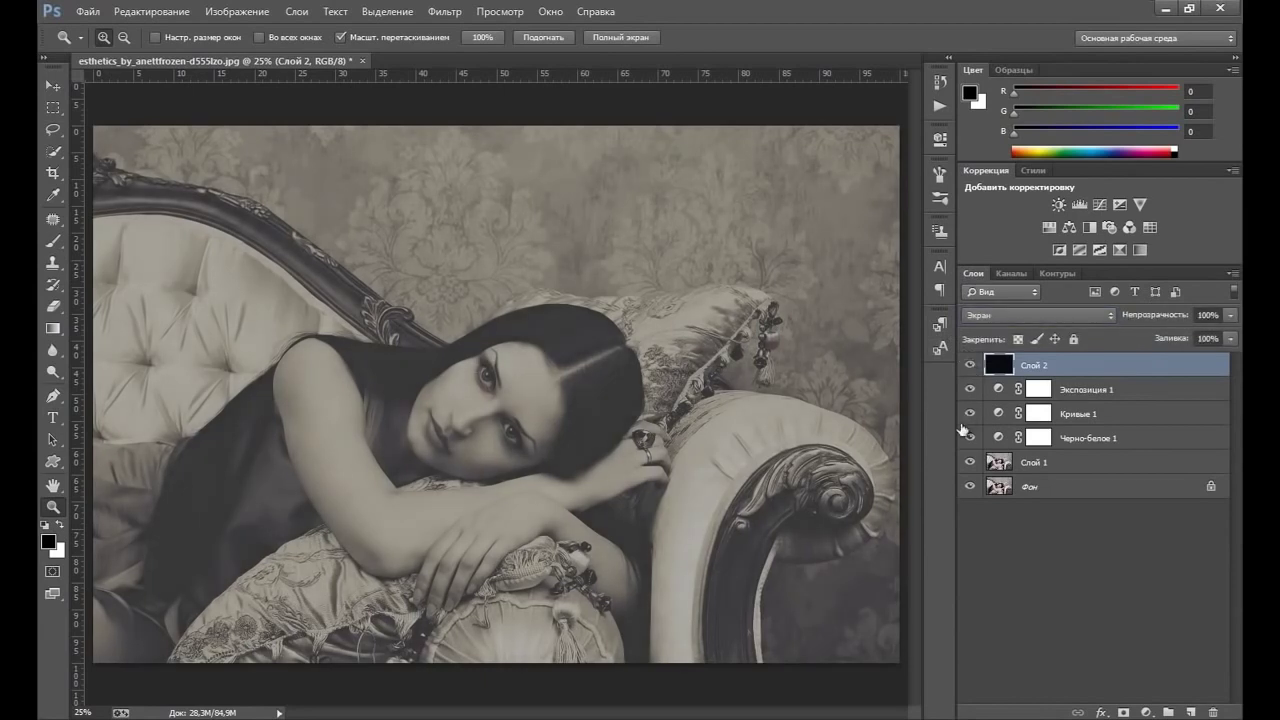
{"action": "left_click", "coordinate": [972, 367]}
Group Слой 2 through Слой 1 into Группа 1 and toggle it to compare before/after
{"action": "left_click", "coordinate": [1030, 464], "text": "shift"}
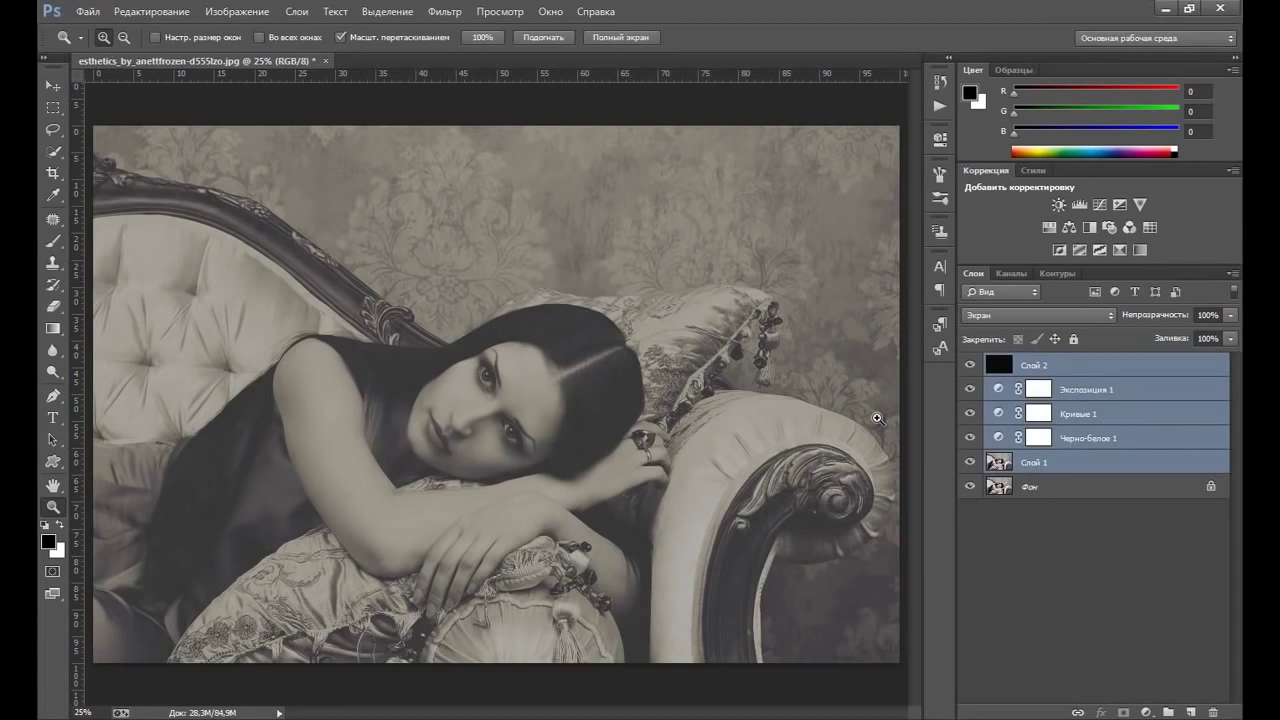
{"action": "key", "text": "ctrl+g"}
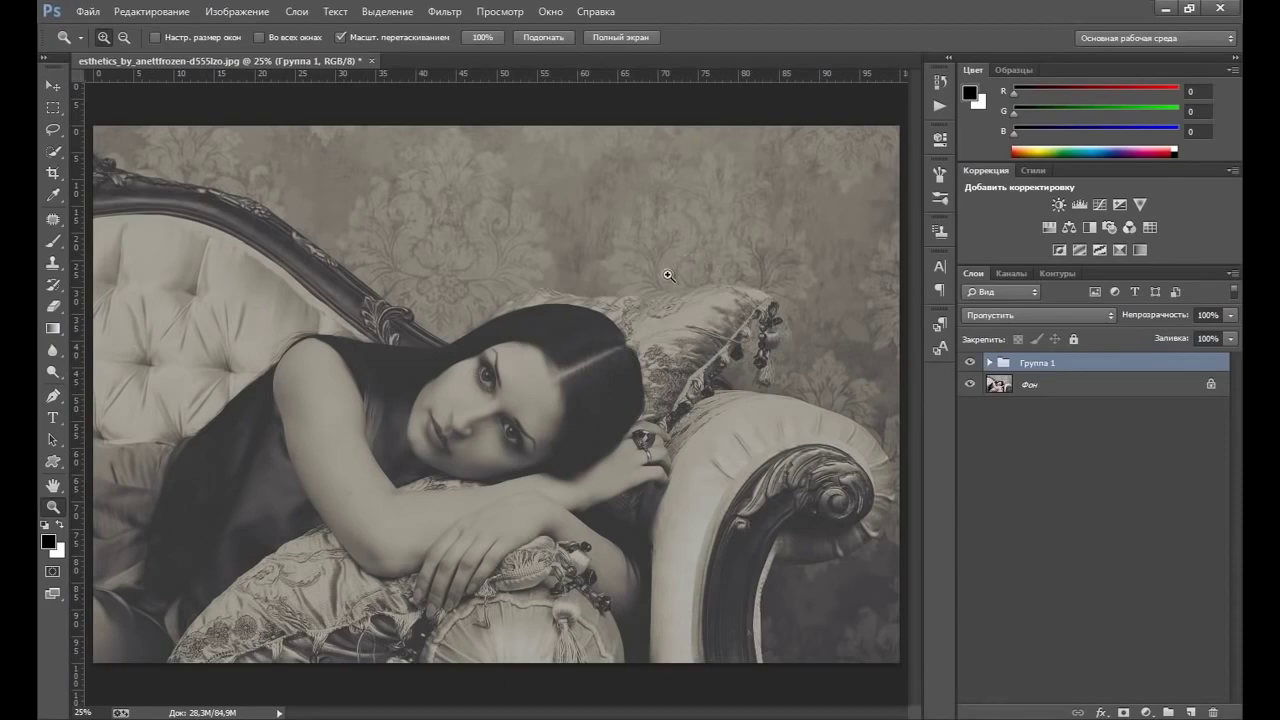
{"action": "left_click", "coordinate": [970, 363]}
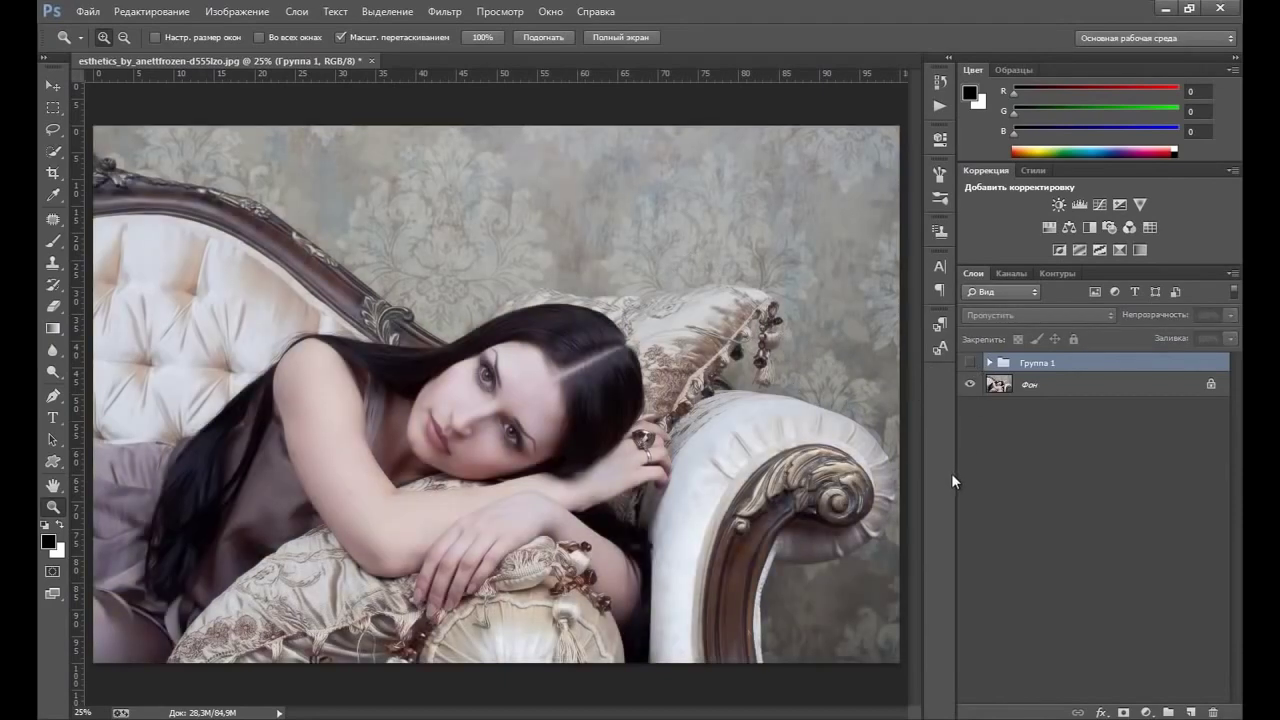
{"action": "left_click", "coordinate": [970, 363]}
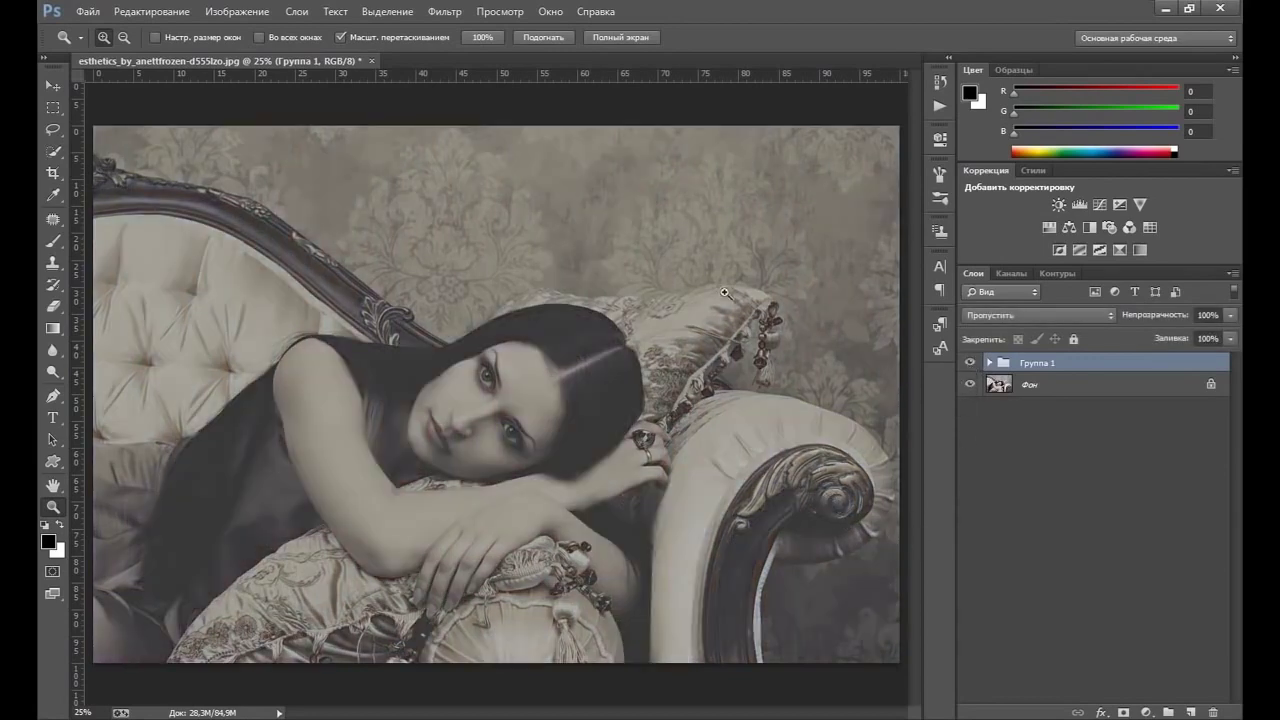